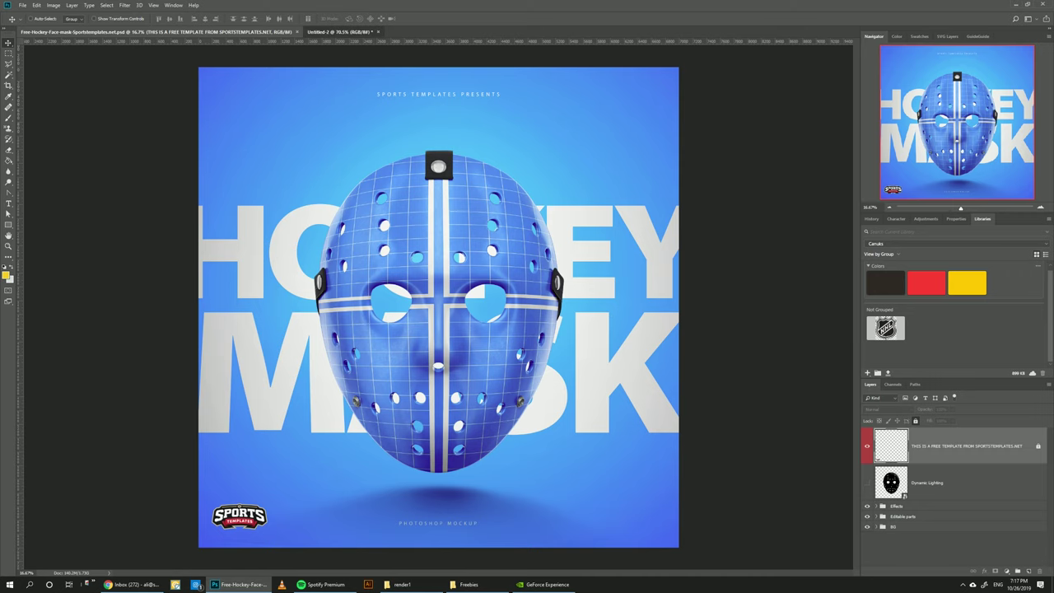
# Check the jersey reference images, then open the "Add your design here" smart object from the mockup's Editable parts group.
pyautogui.click(340, 32)
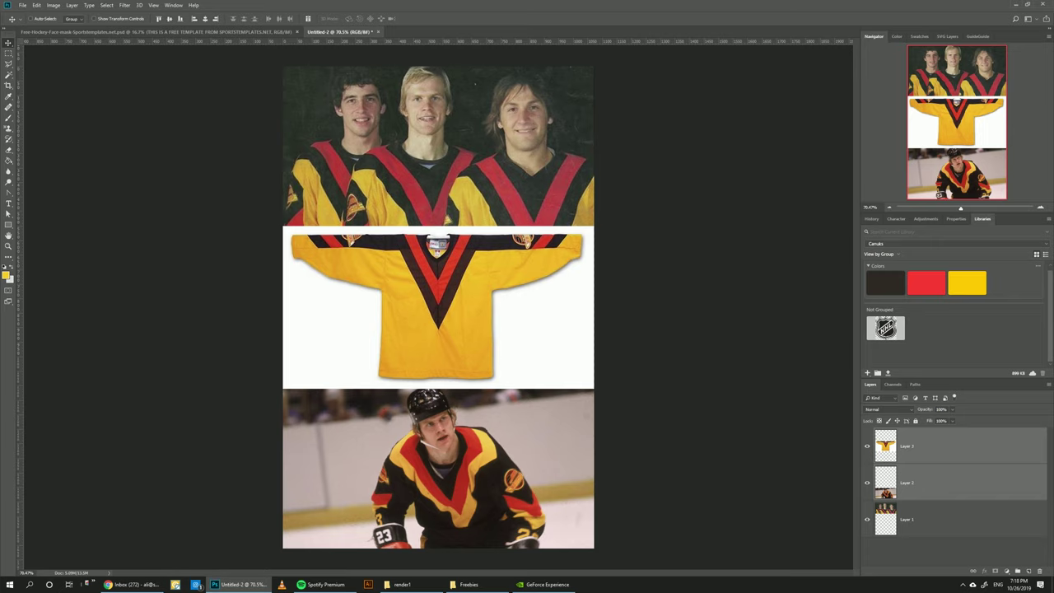
pyautogui.hotkey('ctrl', 'Tab')
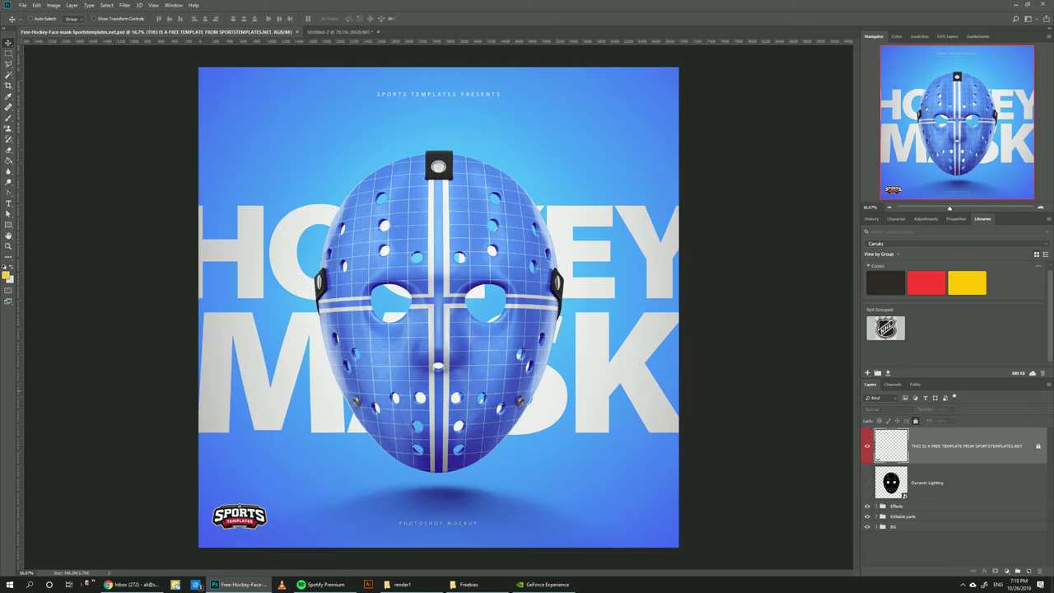
pyautogui.click(897, 507)
pyautogui.click(903, 517)
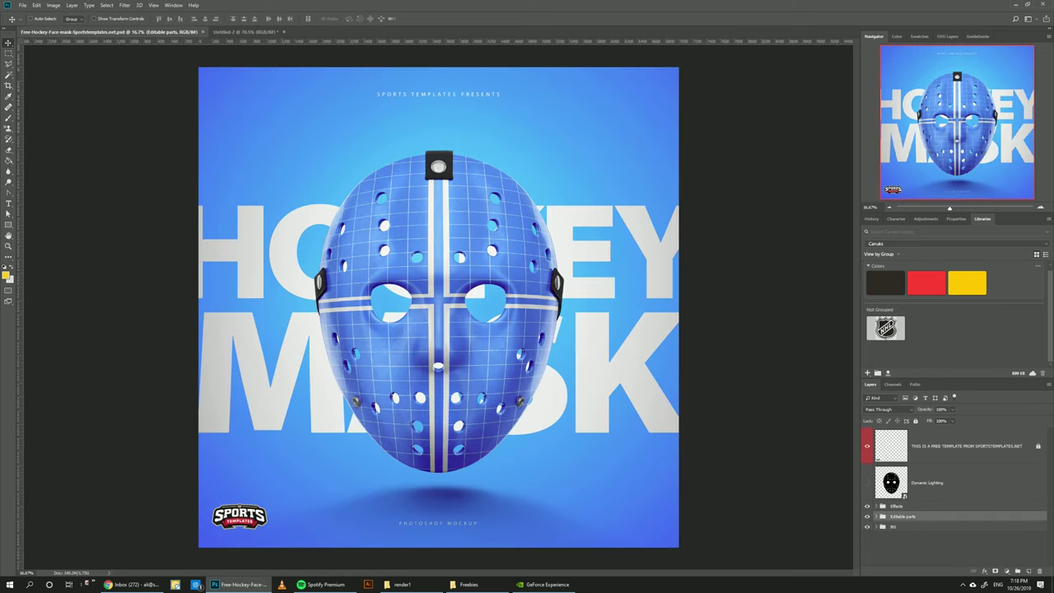
pyautogui.click(876, 517)
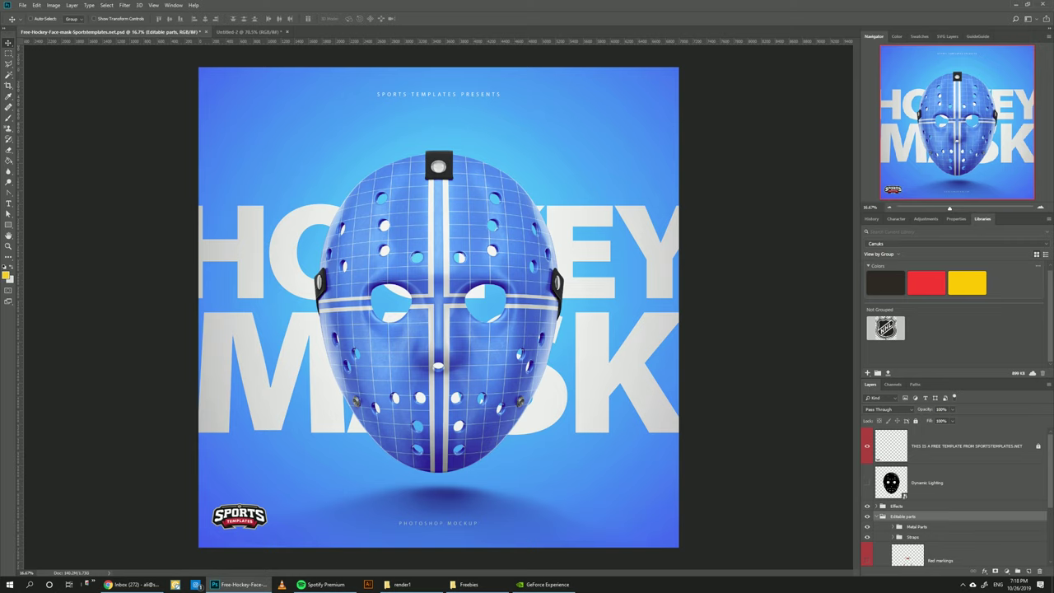
pyautogui.scroll(-4, 946, 499)
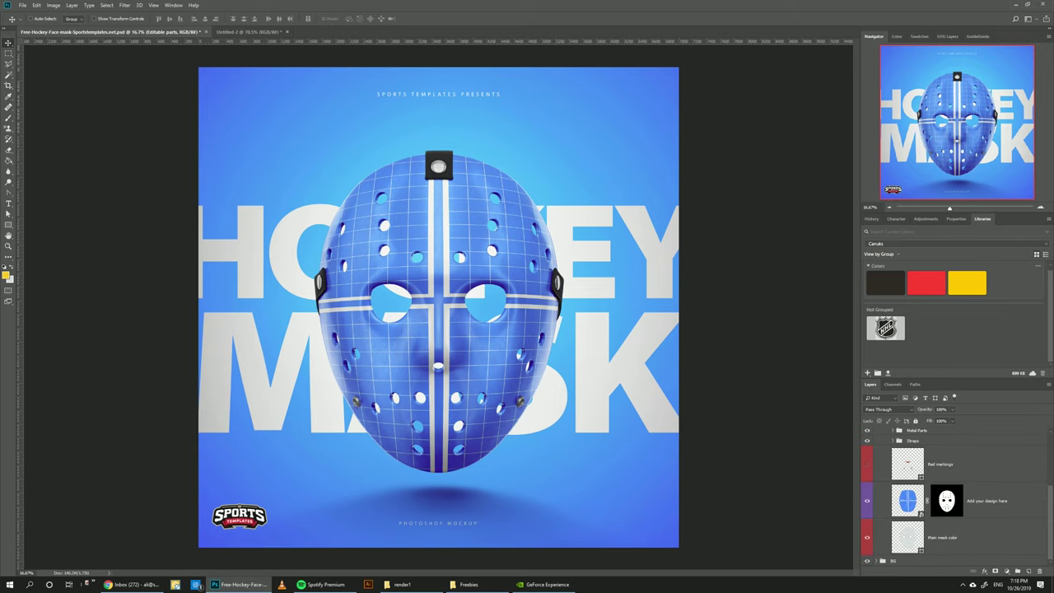
pyautogui.click(986, 501)
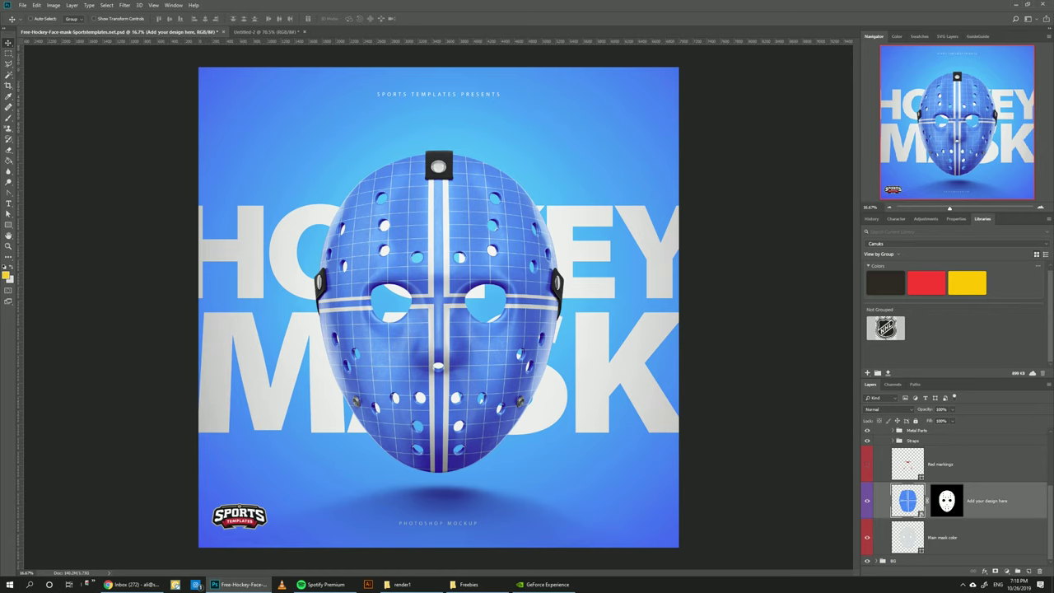
pyautogui.doubleClick(907, 500)
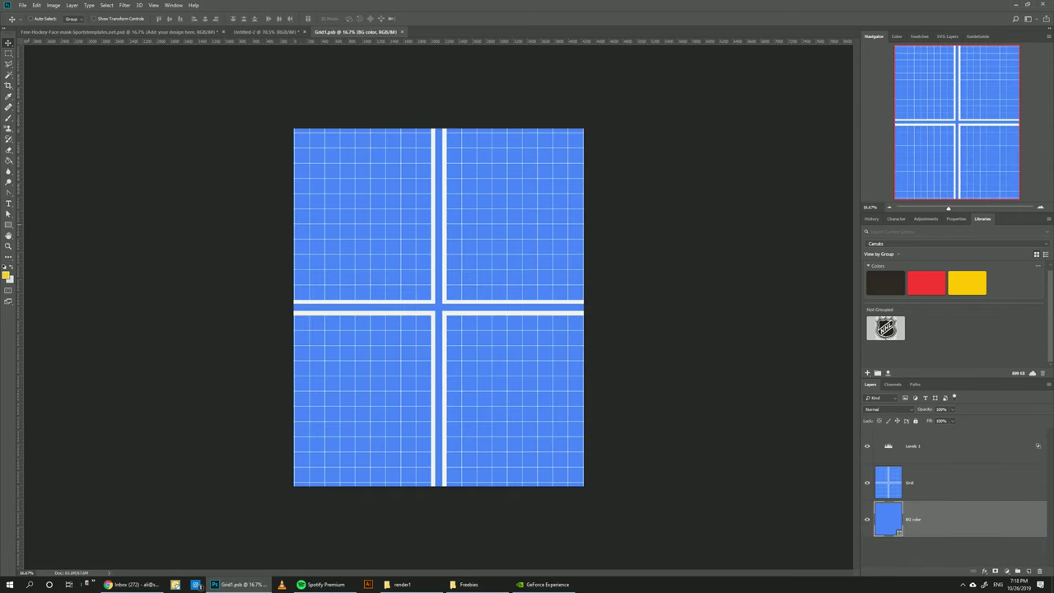
# Draw a large downward-pointing triangle with the Polygon Tool set to 3 sides and place its layer above the Grid layer.
pyautogui.click(8, 224)
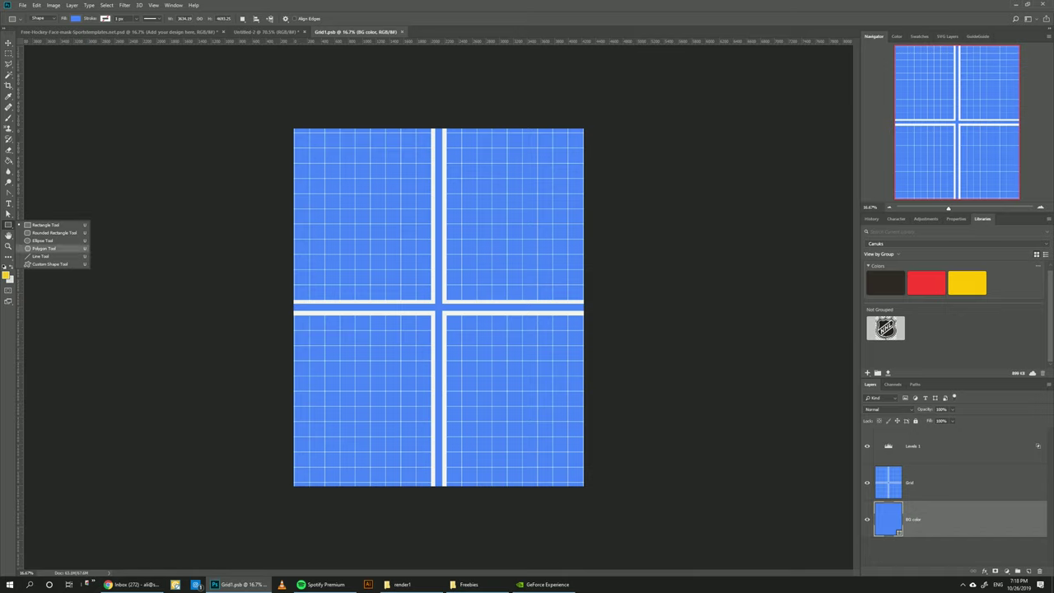
pyautogui.click(44, 248)
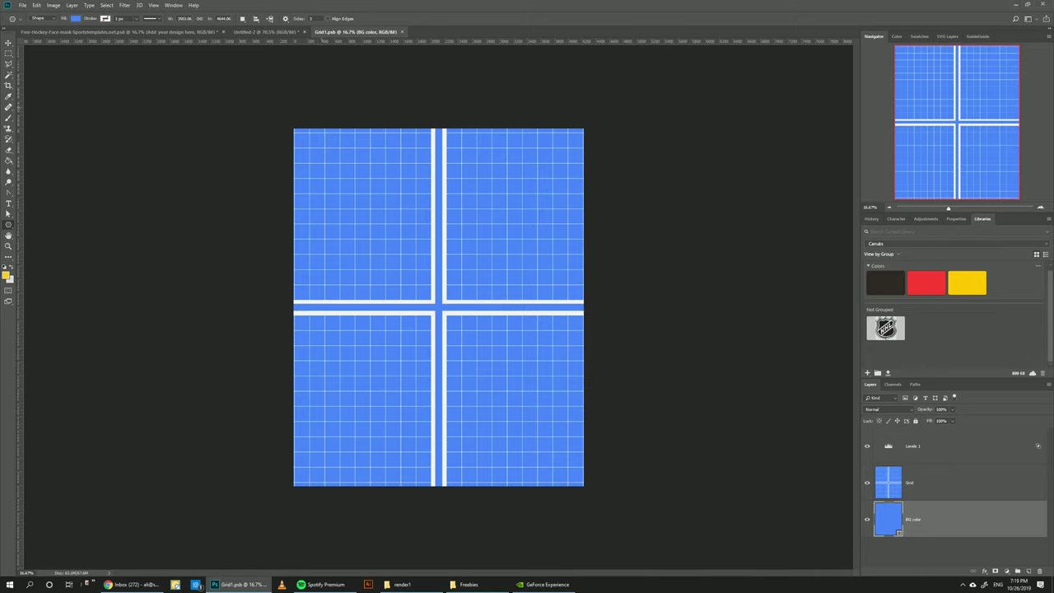
pyautogui.moveTo(327, 108); pyautogui.dragTo(380, 301)
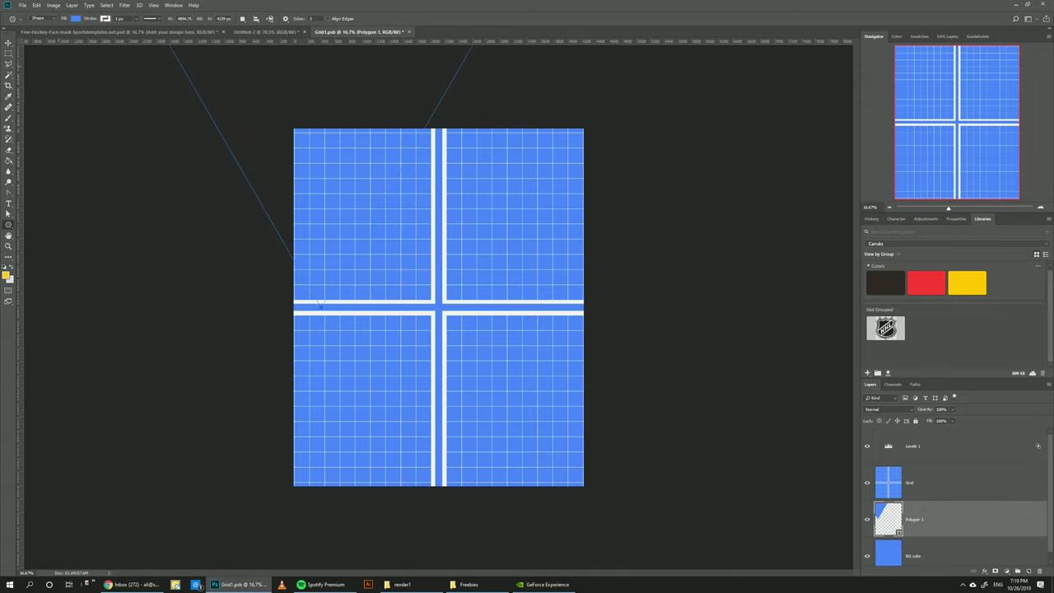
pyautogui.hotkey('ctrl', ']')
pyautogui.press('v')
pyautogui.moveTo(322, 221); pyautogui.dragTo(396, 319)
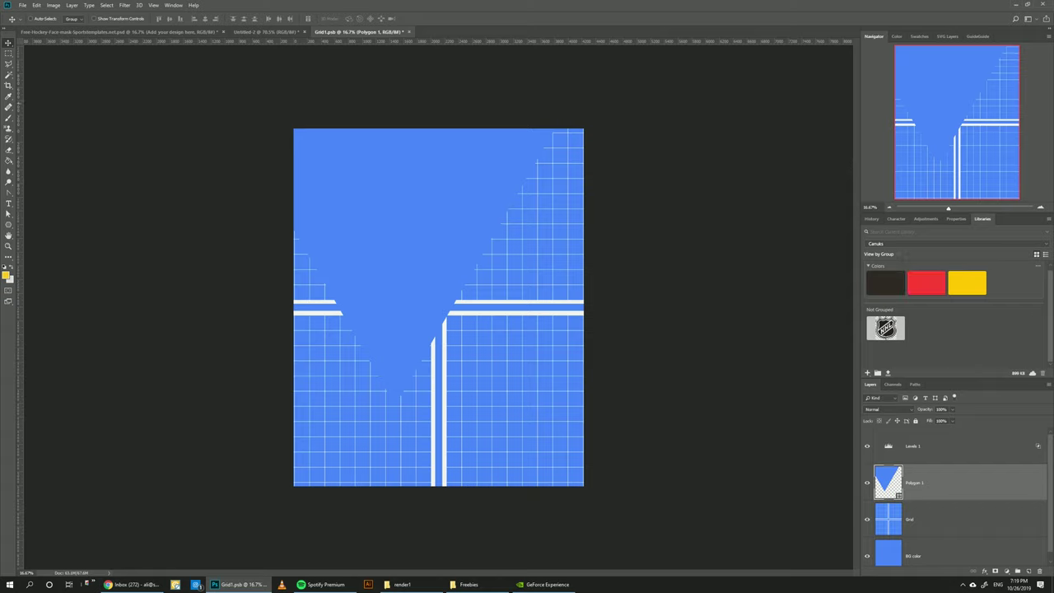
# Fill the triangle with the library's dark charcoal colour, centre it horizontally on the canvas and enlarge it slightly.
pyautogui.click(885, 283)
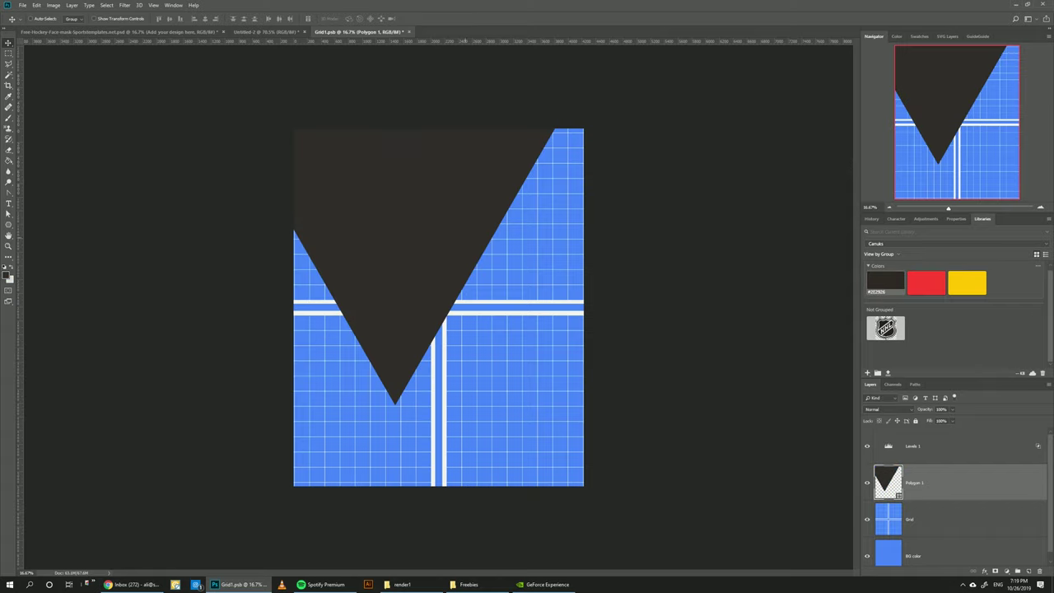
pyautogui.moveTo(449, 177); pyautogui.dragTo(486, 187)
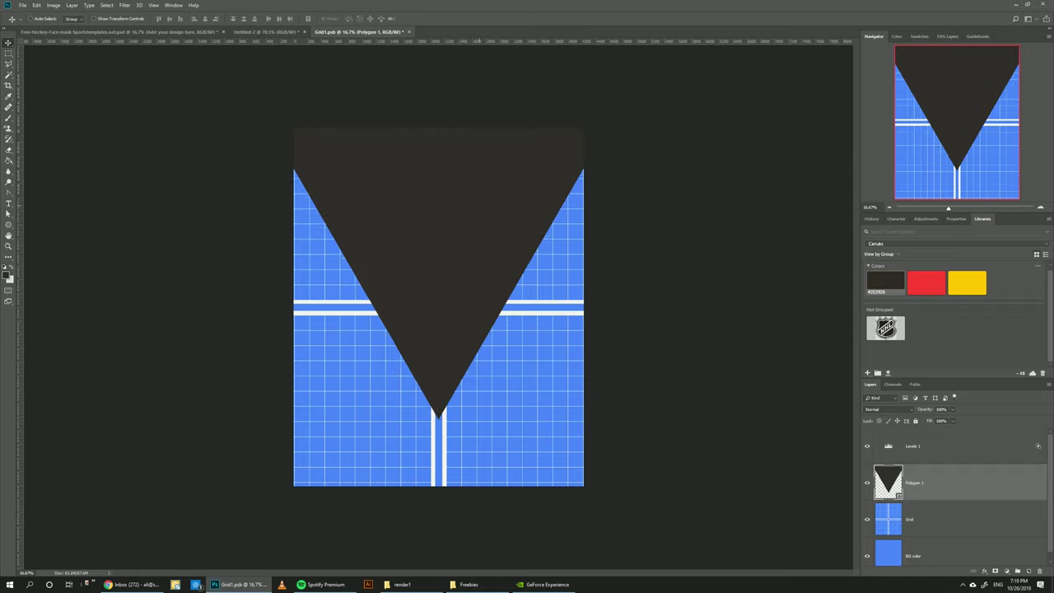
pyautogui.hotkey('ctrl', 't')
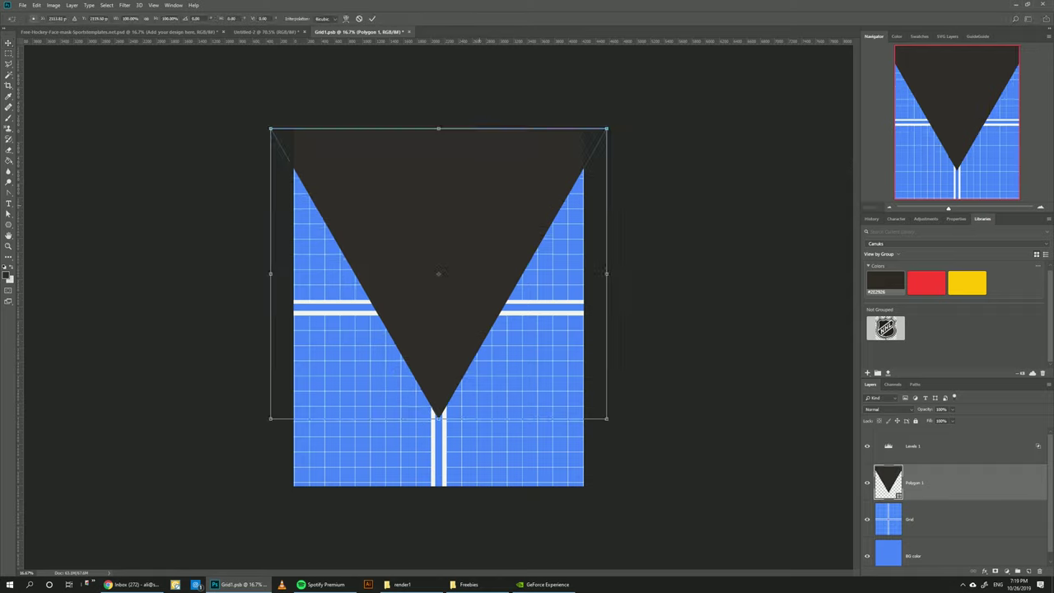
pyautogui.moveTo(607, 129); pyautogui.dragTo(631, 113)
pyautogui.moveTo(517, 144); pyautogui.dragTo(517, 152)
pyautogui.press('Return')
# Duplicate the charcoal triangle, fill the copy with the library's red and move it straight up to leave a charcoal V border.
pyautogui.hotkey('ctrl', 'j')
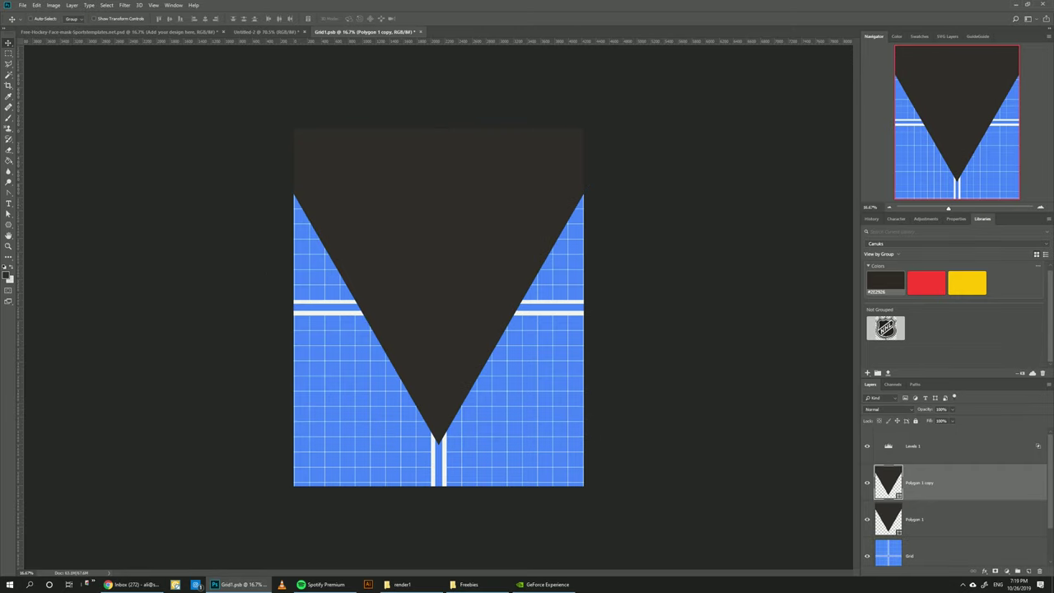
pyautogui.click(262, 31)
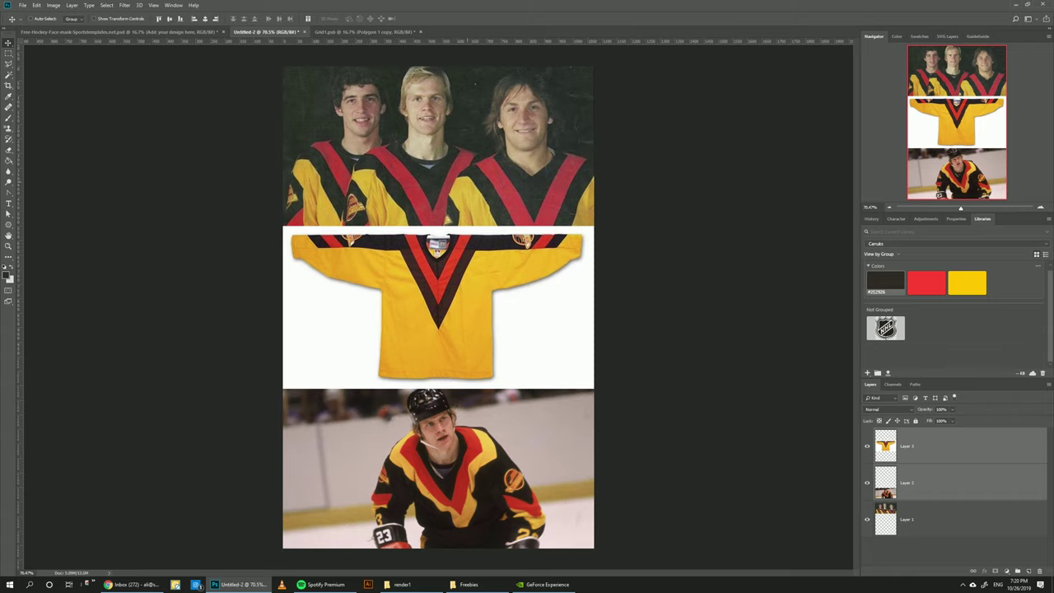
pyautogui.click(365, 32)
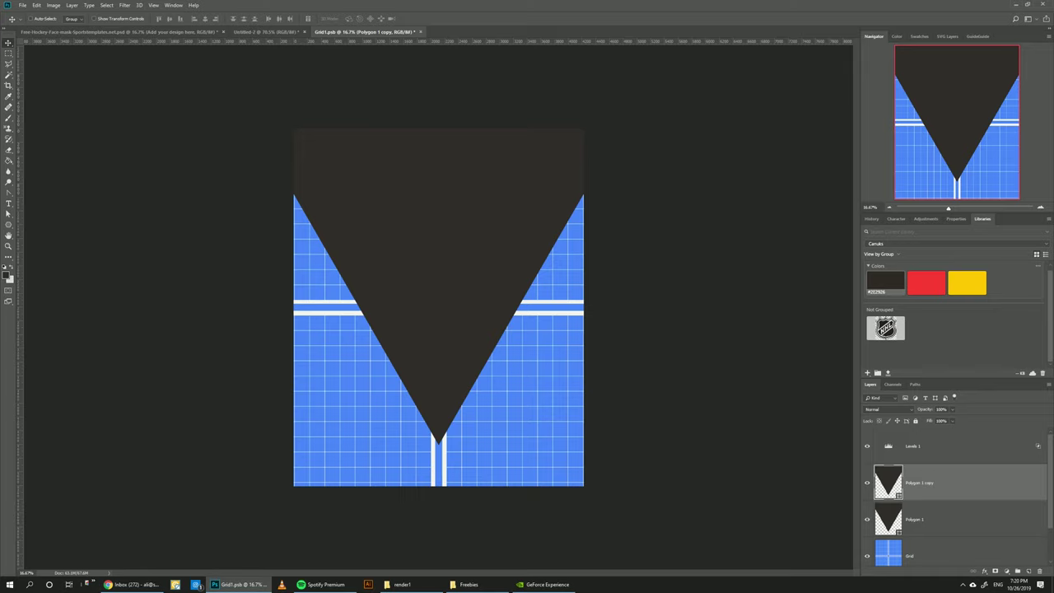
pyautogui.click(926, 283)
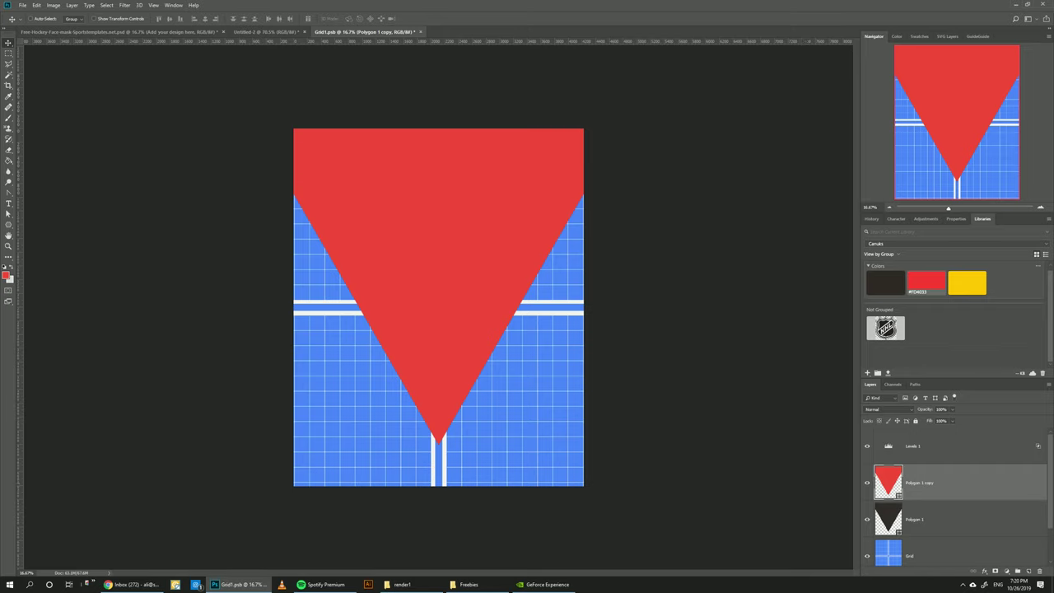
pyautogui.moveTo(460, 344); pyautogui.dragTo(459, 264)
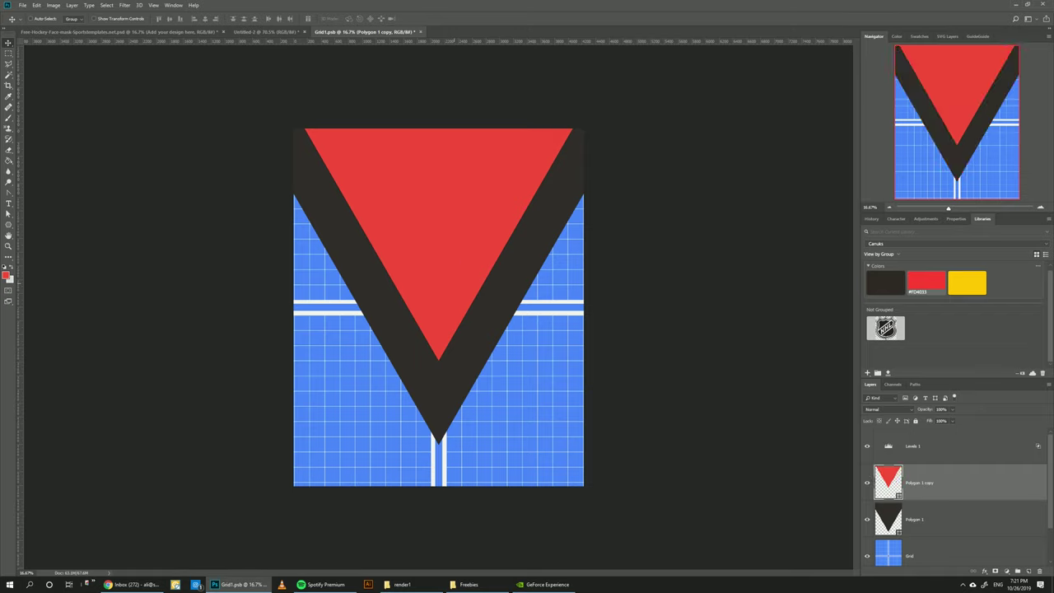
# Duplicate the red triangle, fill the copy with the library's charcoal and move it straight up to form a red V stripe.
pyautogui.hotkey('ctrl', 'j')
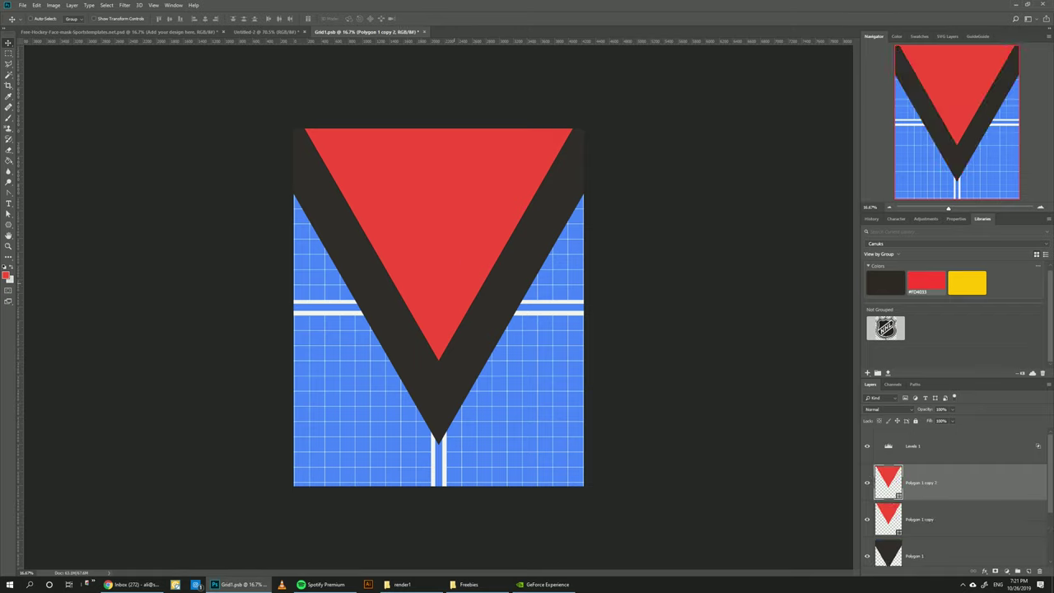
pyautogui.click(885, 282)
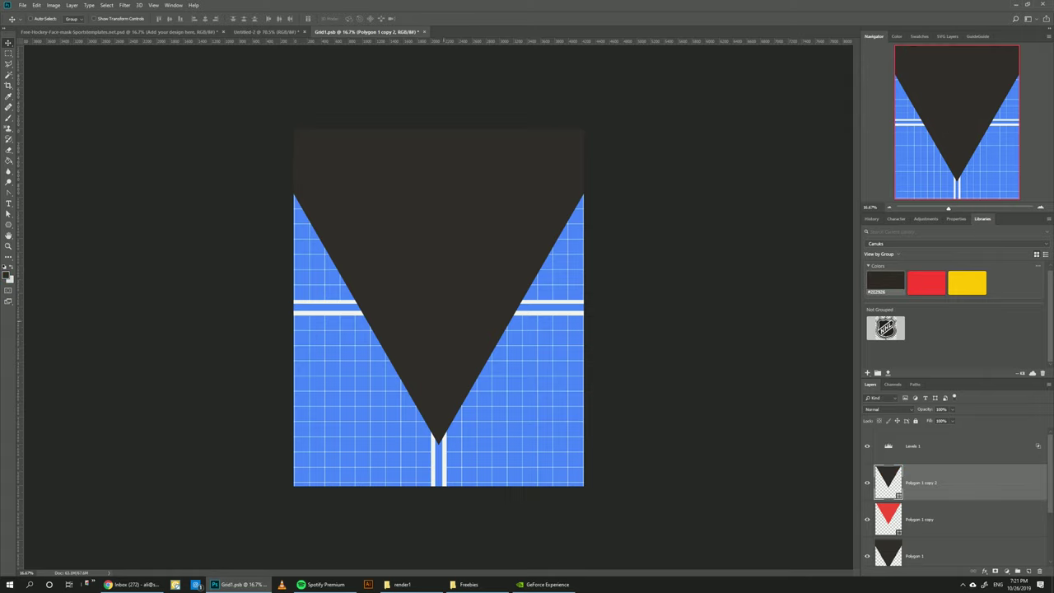
pyautogui.moveTo(452, 383); pyautogui.dragTo(453, 222)
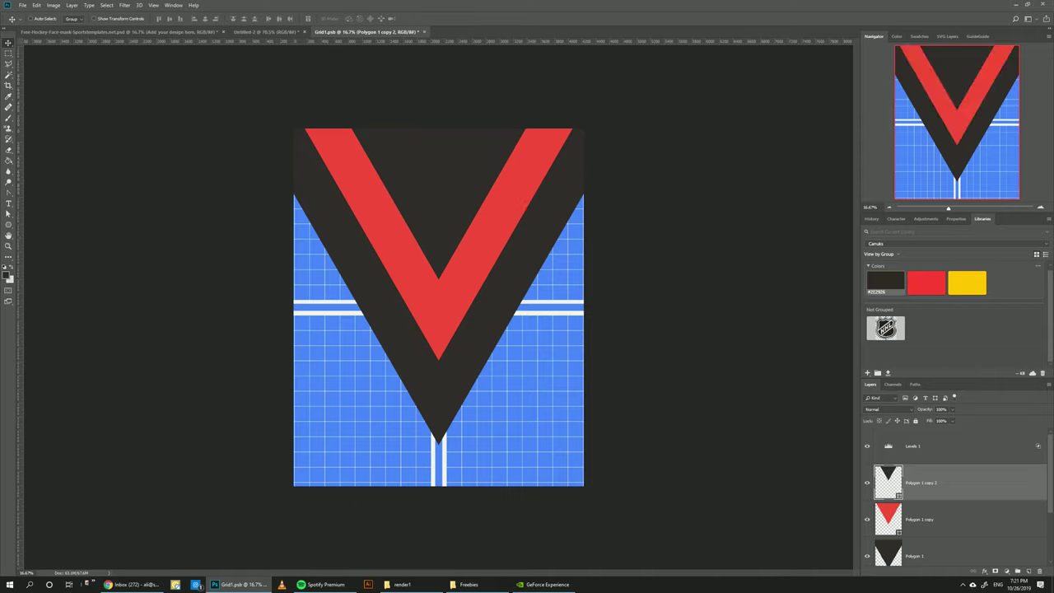
# Hide the Grid layer beneath the triangles.
pyautogui.scroll(-2, 947, 494)
pyautogui.click(930, 511)
pyautogui.click(867, 511)
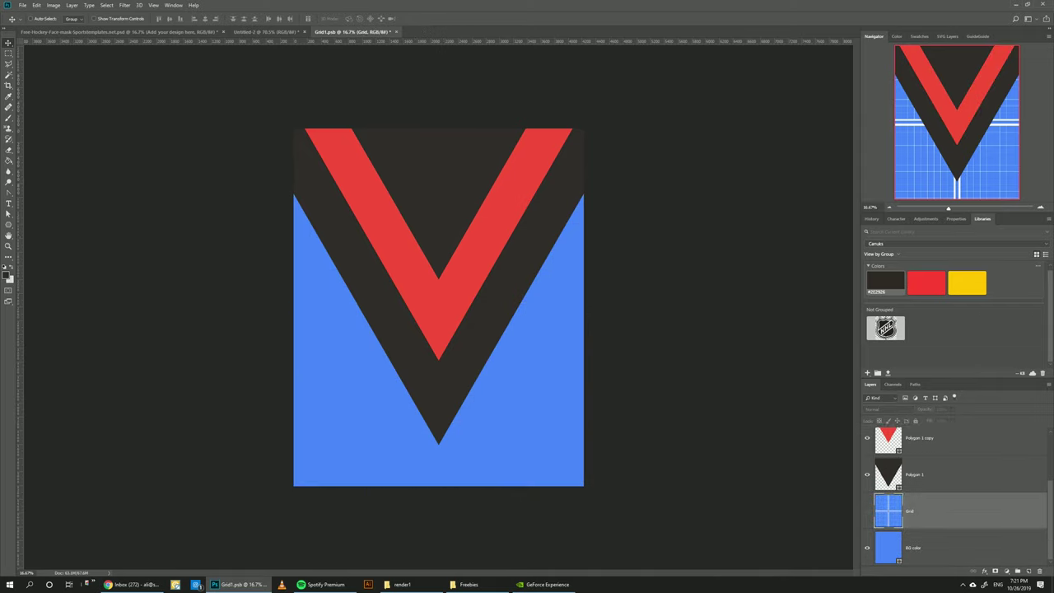
# Fill the BG color layer with the library's yellow and save the design to update the mask mockup.
pyautogui.click(899, 547)
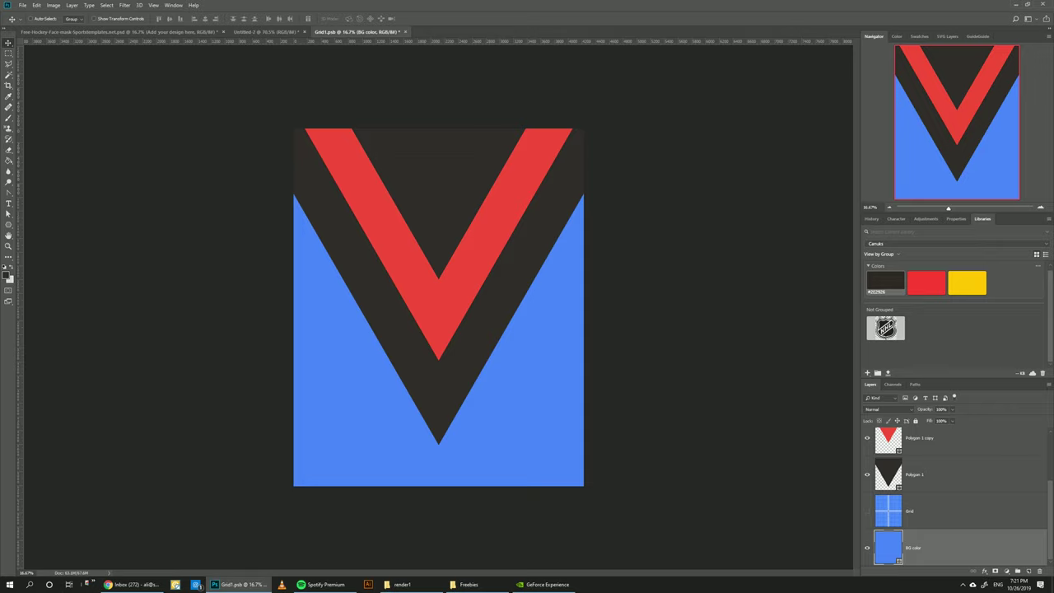
pyautogui.click(966, 282)
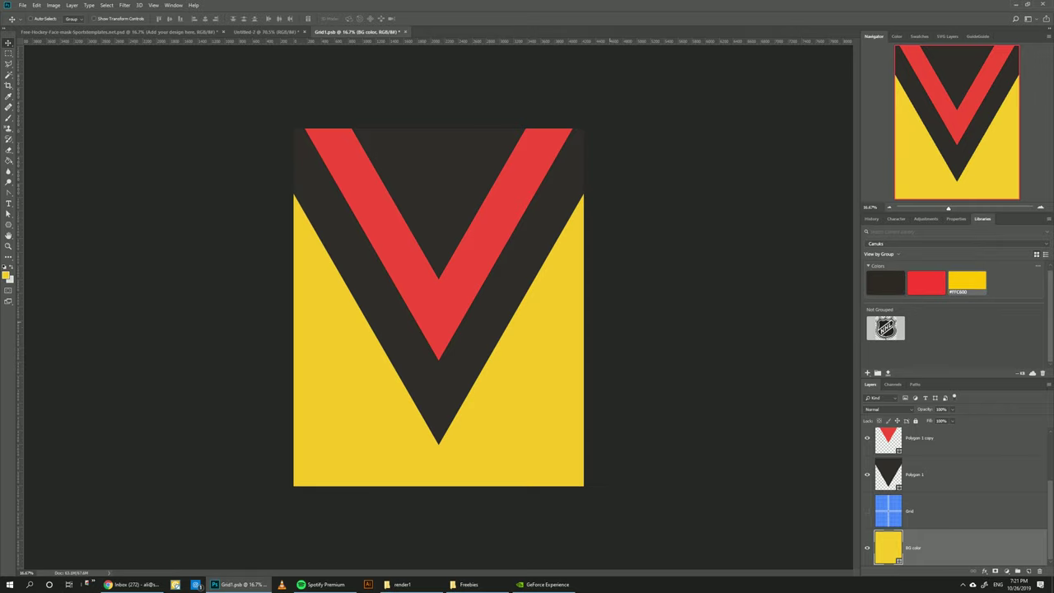
pyautogui.hotkey('ctrl', 's')
pyautogui.click(124, 31)
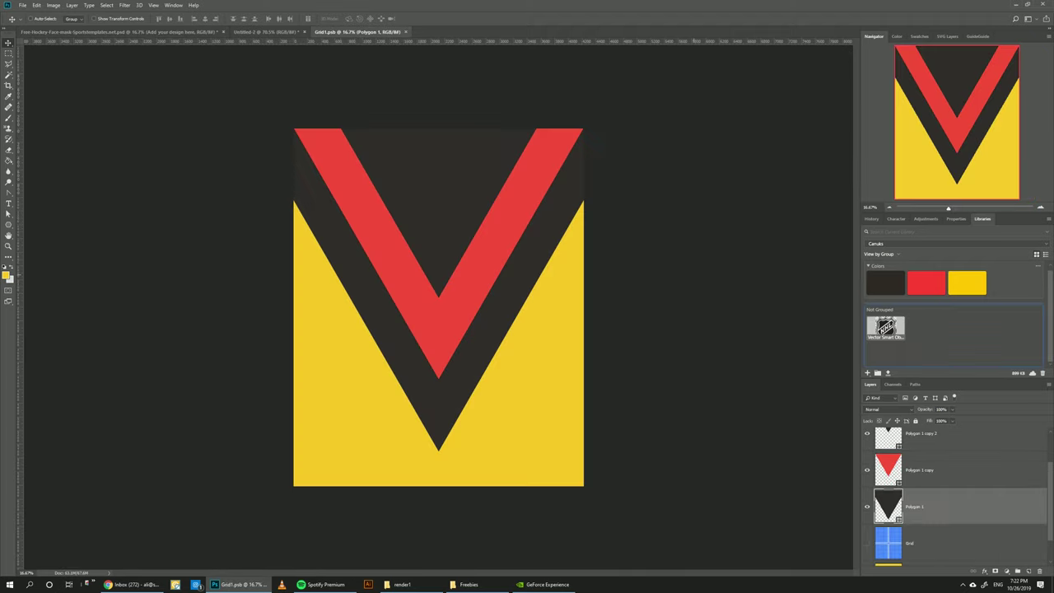
# Place the NHL logo from the library onto the design and move its layer above the triangle layers.
pyautogui.moveTo(885, 328); pyautogui.dragTo(454, 214)
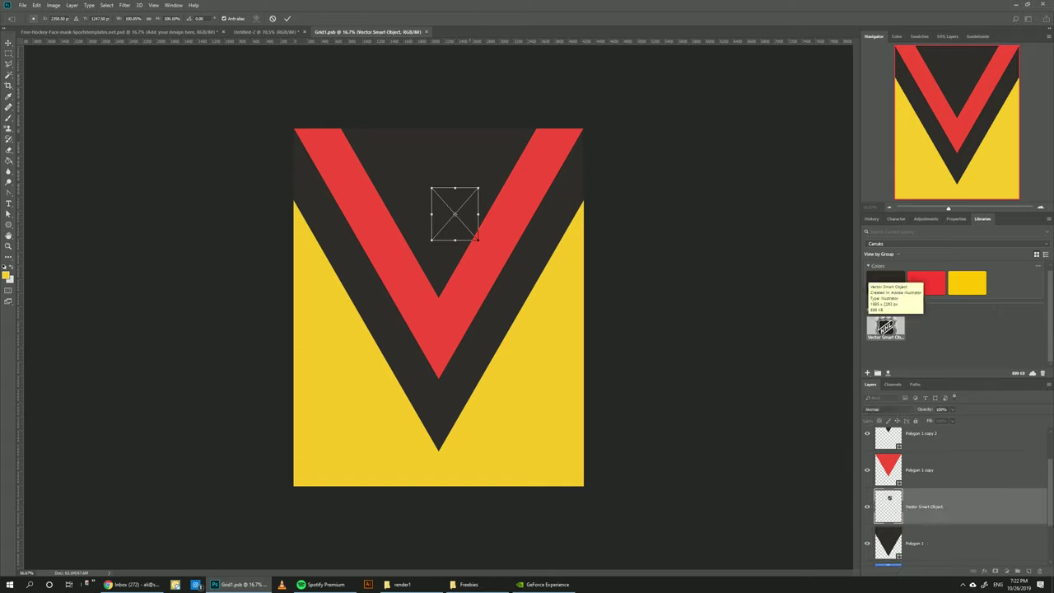
pyautogui.press('Return')
pyautogui.moveTo(923, 507); pyautogui.dragTo(890, 467)
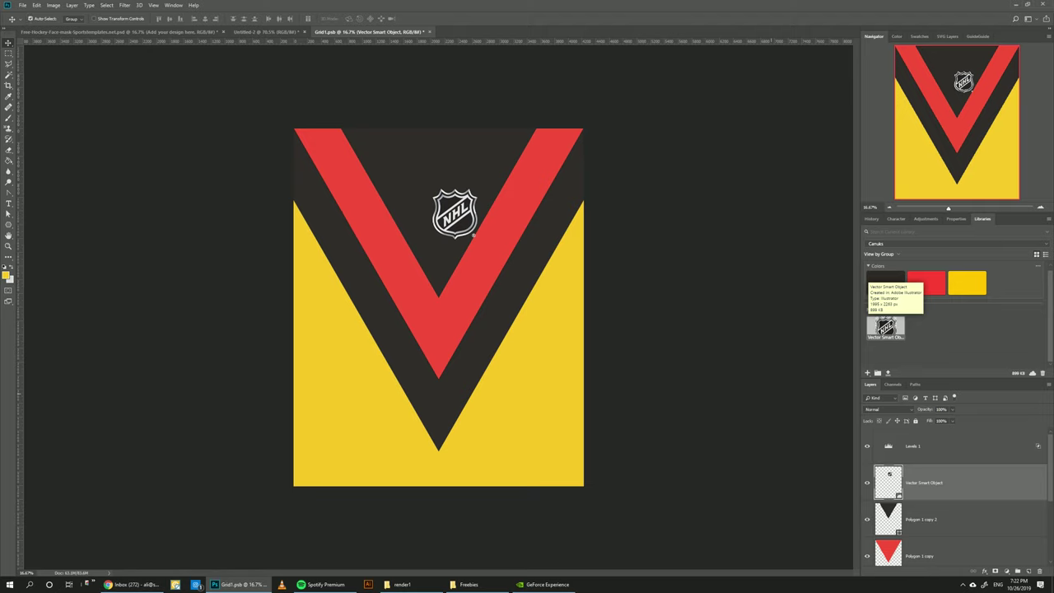
# Scale the NHL logo down to about half its size inside the inner charcoal triangle.
pyautogui.hotkey('ctrl', 't')
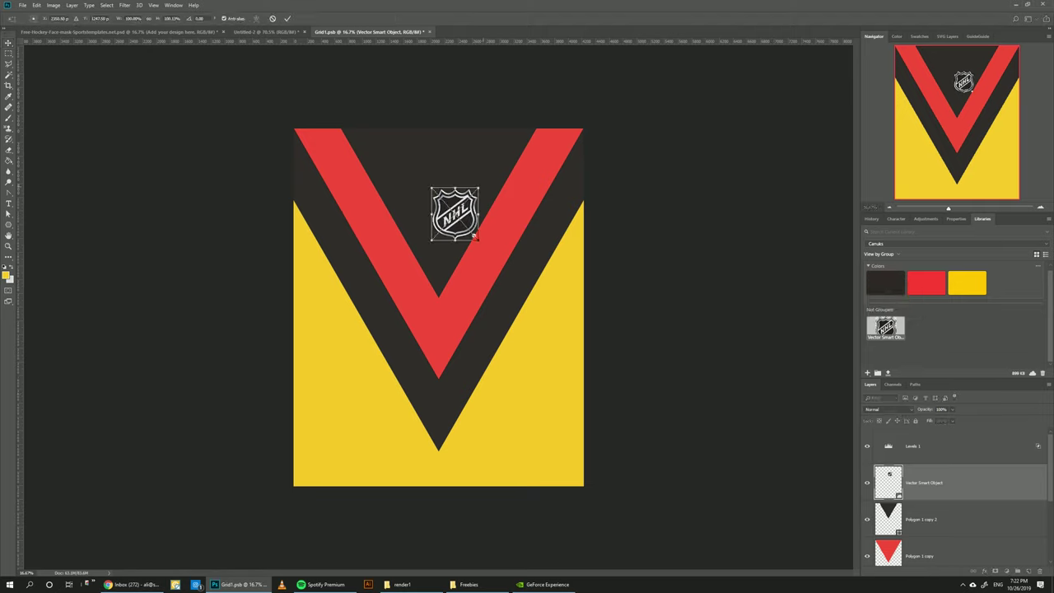
pyautogui.moveTo(474, 237); pyautogui.dragTo(464, 215)
pyautogui.press('Return')
# Show the guides, centre the NHL logo on the vertical guide just above the red V, and save the design.
pyautogui.click(154, 5)
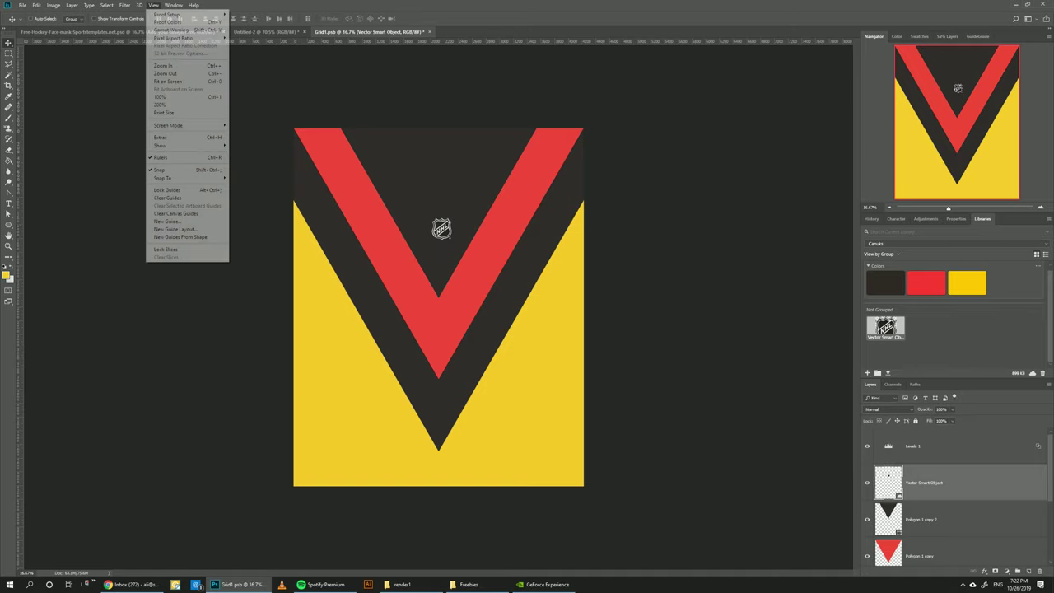
pyautogui.click(154, 5)
pyautogui.click(154, 5)
pyautogui.click(160, 136)
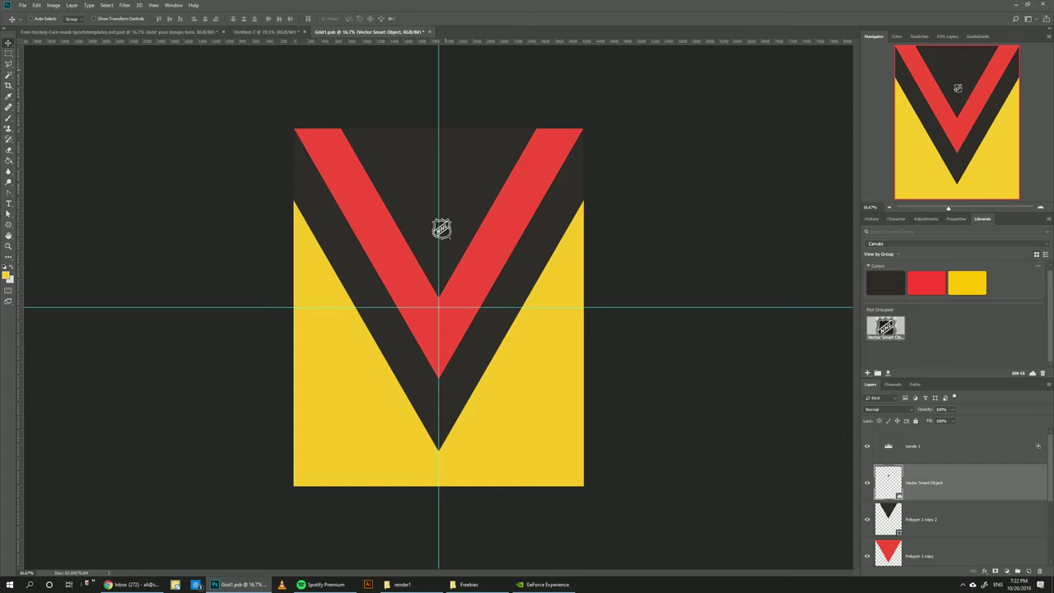
pyautogui.moveTo(443, 230); pyautogui.dragTo(439, 240)
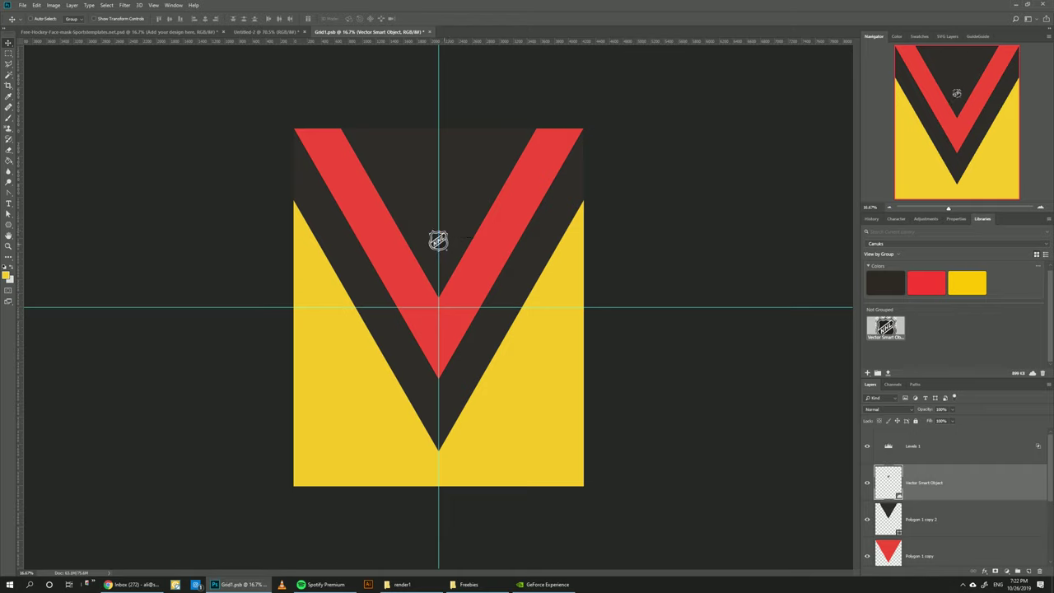
pyautogui.hotkey('ctrl', 's')
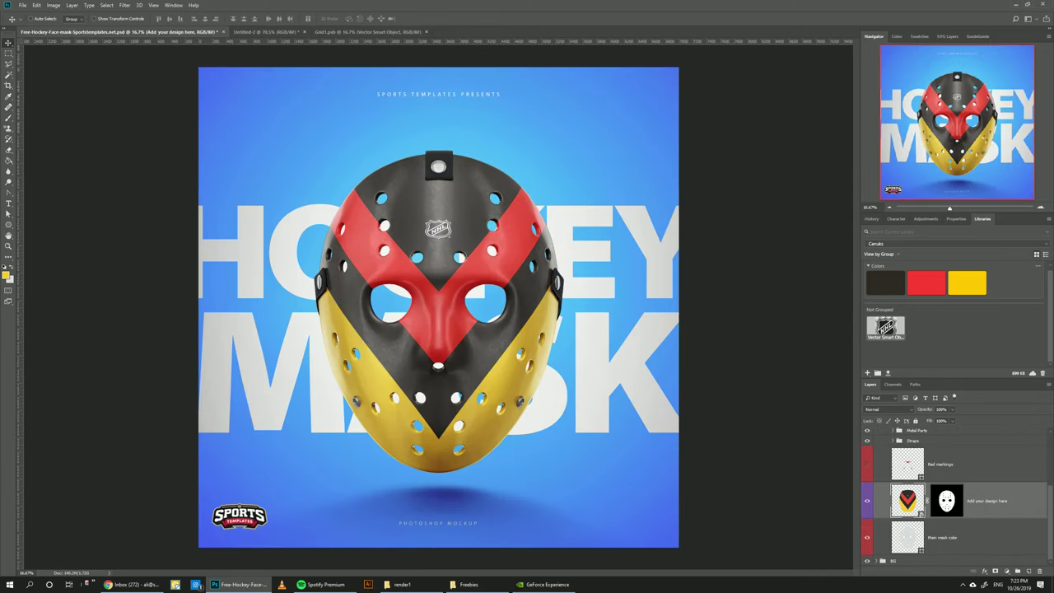
# Change the BG color layer in the BG group to the near-black #101315, then collapse the group.
pyautogui.click(894, 561)
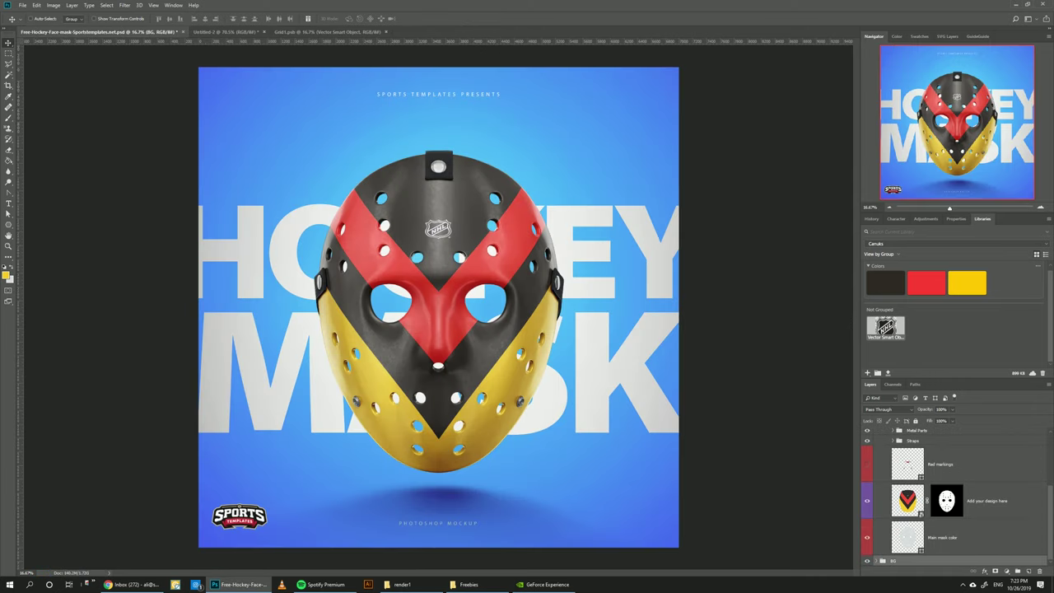
pyautogui.click(877, 561)
pyautogui.scroll(-5, 947, 511)
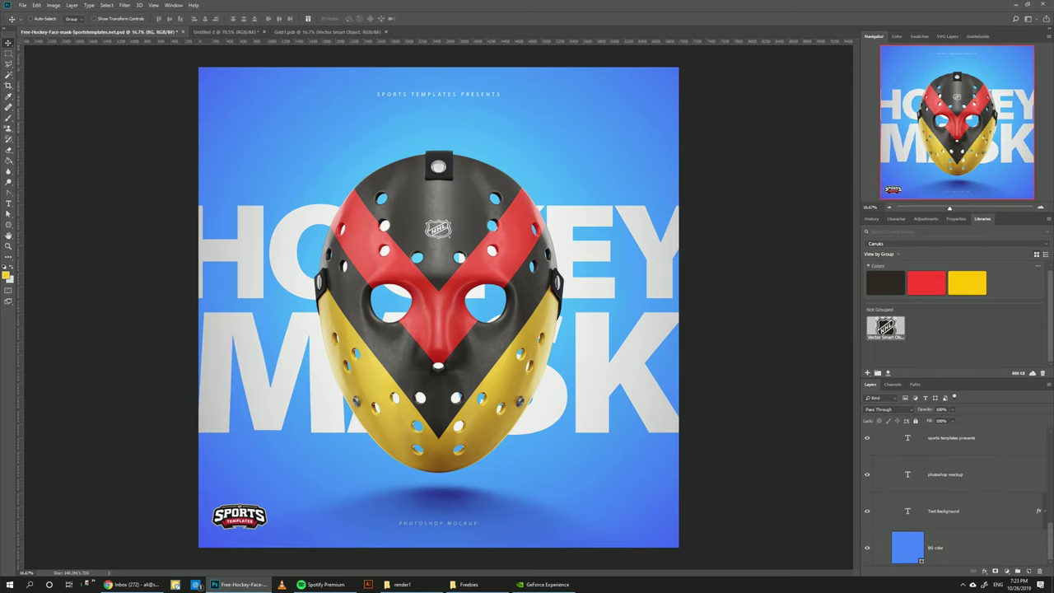
pyautogui.click(909, 549)
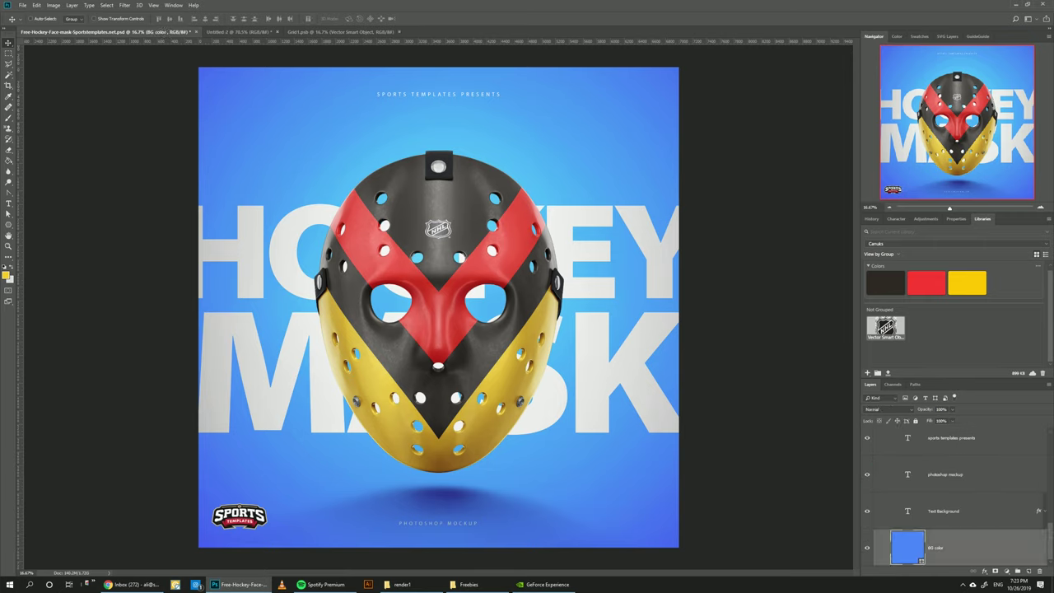
pyautogui.doubleClick(907, 548)
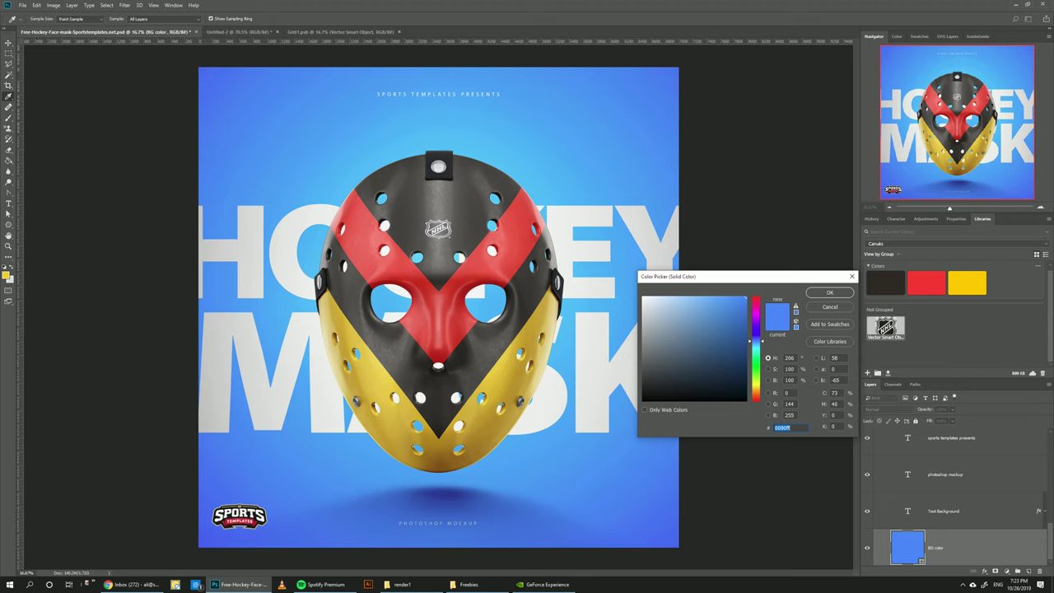
pyautogui.click(665, 392)
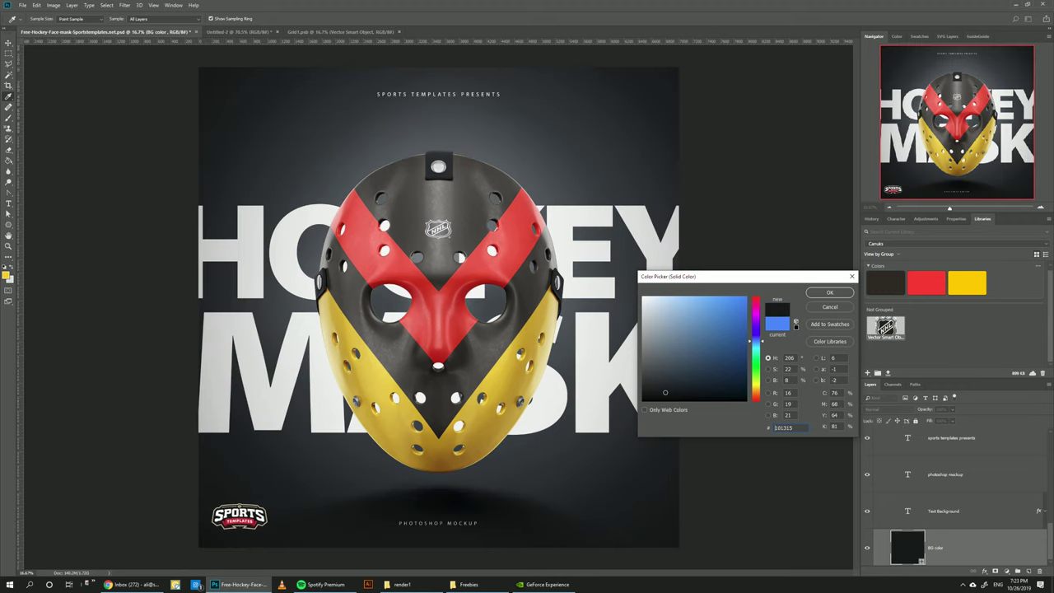
pyautogui.press('Return')
pyautogui.scroll(3, 955, 498)
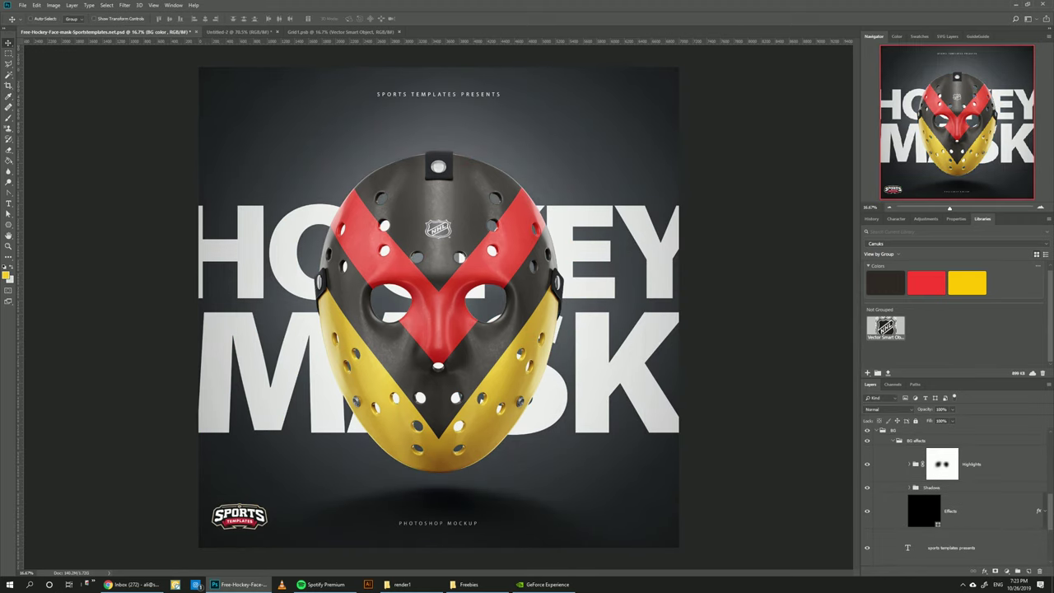
pyautogui.click(877, 430)
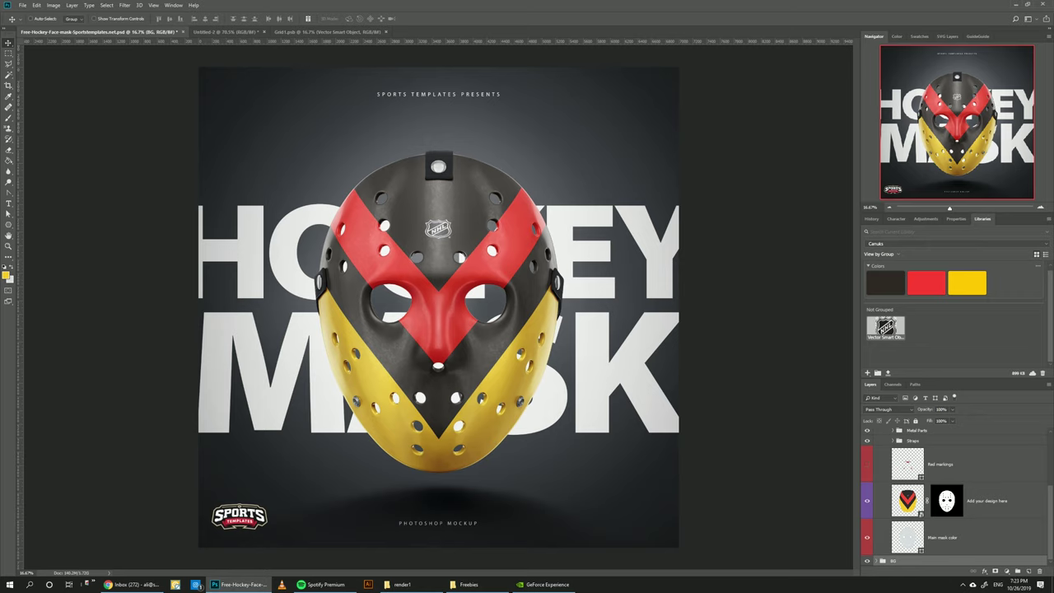
# Hide the Add your design here layer and show the Red markings layer on the plain white mask.
pyautogui.click(988, 504)
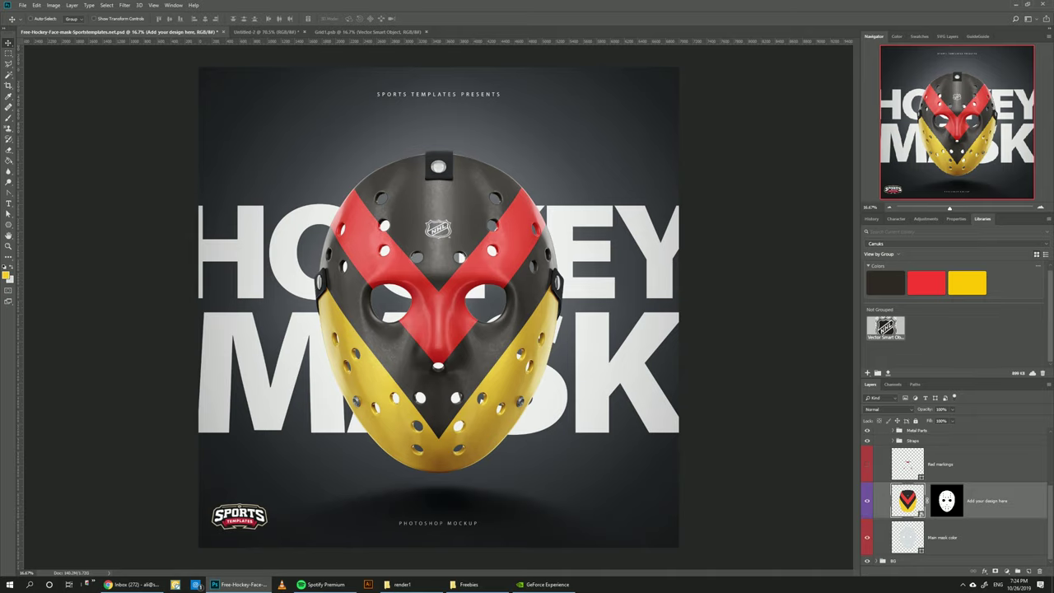
pyautogui.click(867, 501)
pyautogui.click(867, 500)
pyautogui.click(867, 501)
pyautogui.click(941, 464)
pyautogui.click(867, 463)
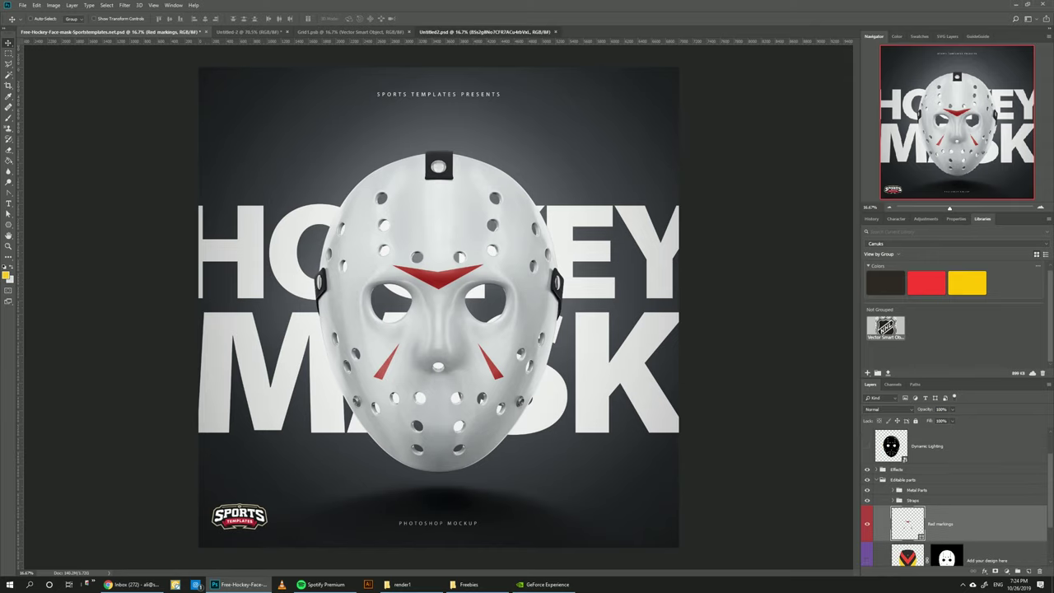
# Look at the Joker mask variation in its open document and return to the hockey mask mockup.
pyautogui.click(424, 32)
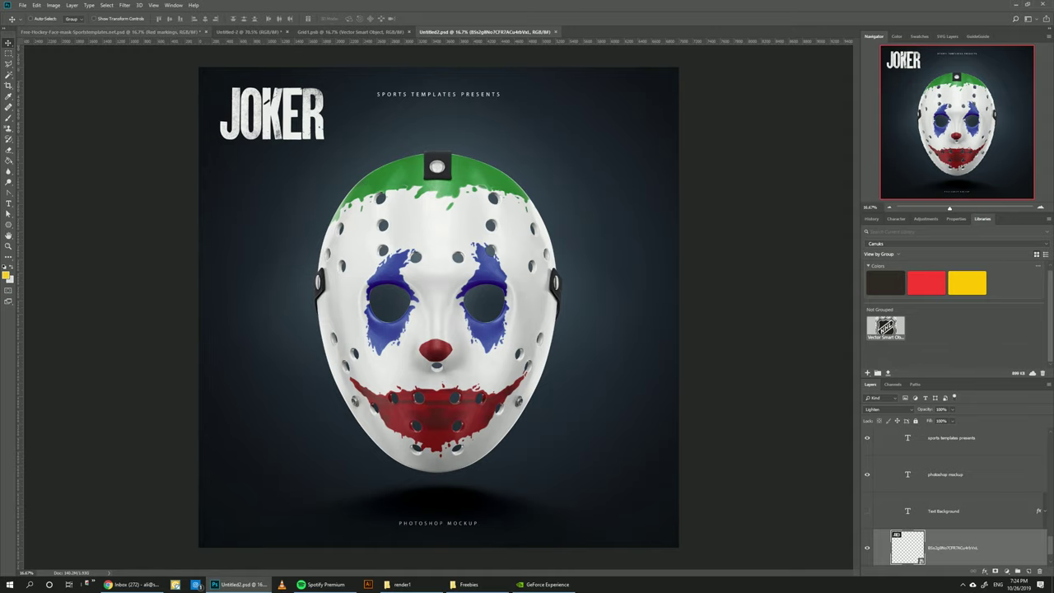
pyautogui.click(111, 32)
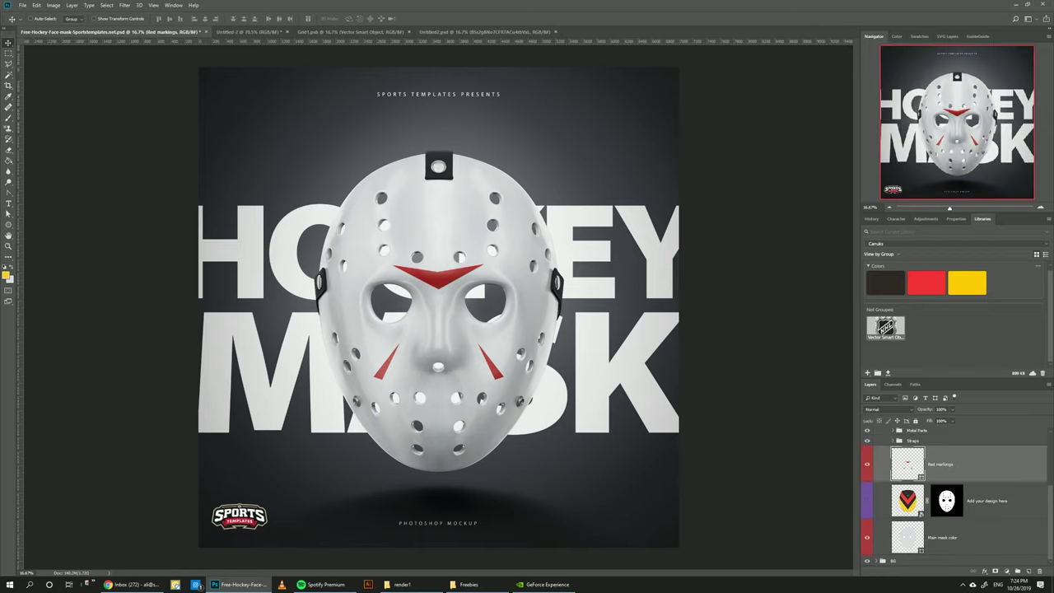
# Hide the Red markings and show the Add your design here layer on the mask again.
pyautogui.scroll(3, 955, 494)
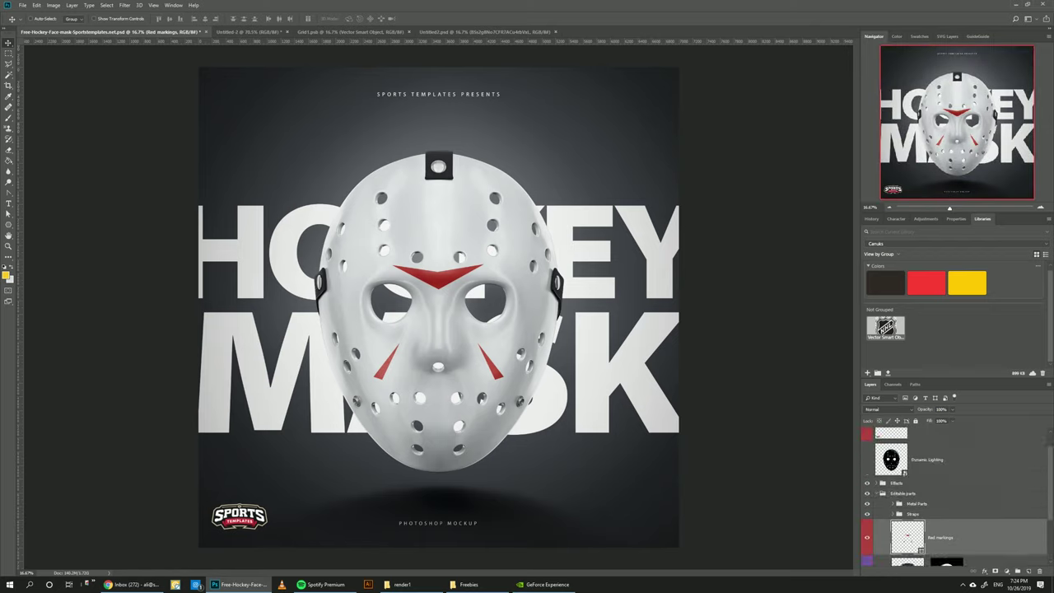
pyautogui.click(877, 493)
pyautogui.click(939, 483)
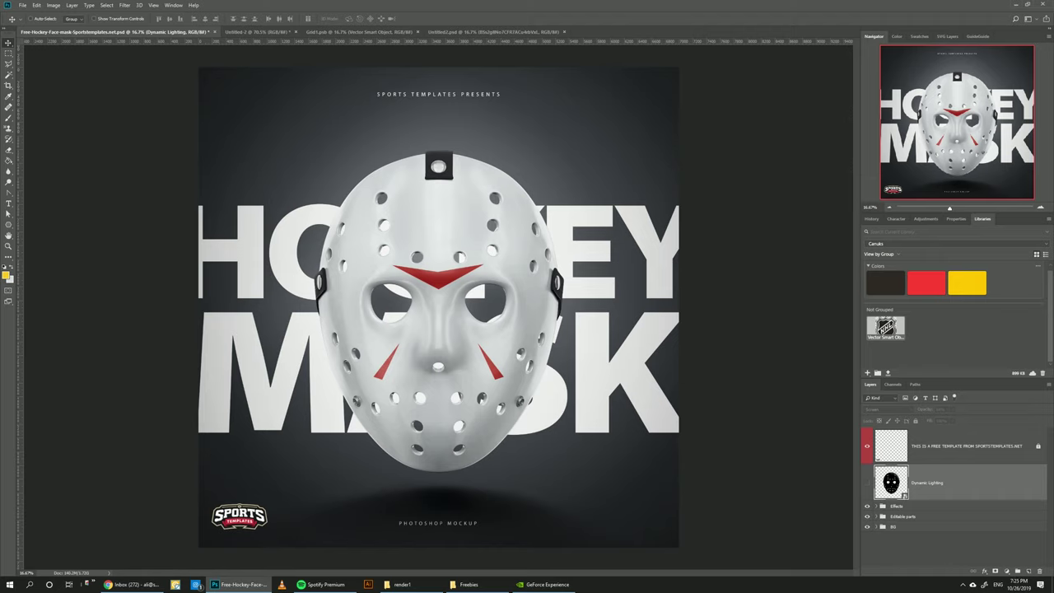
pyautogui.hotkey('ctrl', 'z')
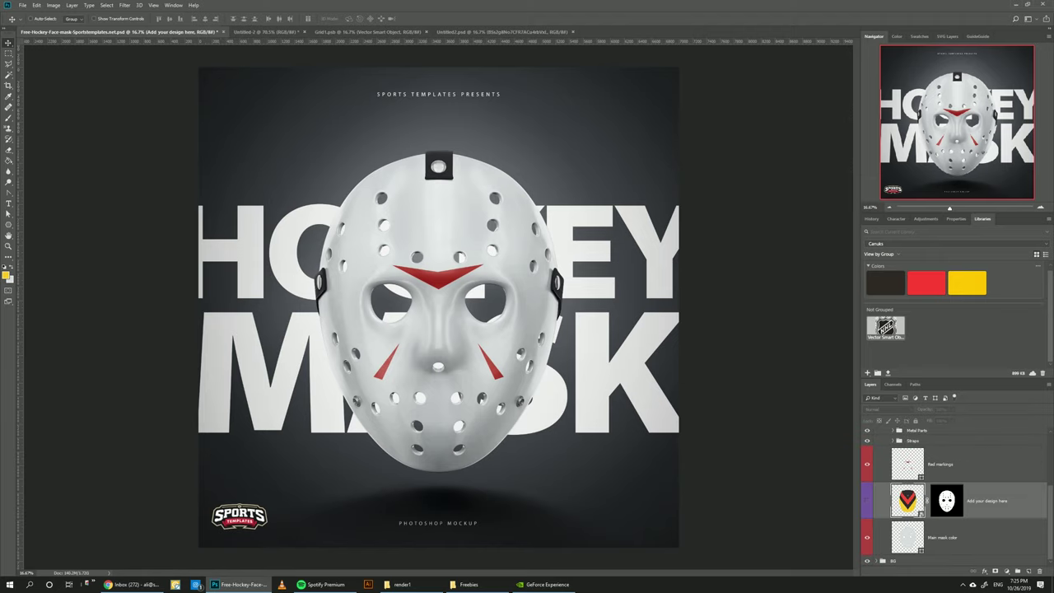
pyautogui.click(867, 500)
# Show the Dynamic Lighting layer and open its smart object contents for editing.
pyautogui.scroll(4, 905, 500)
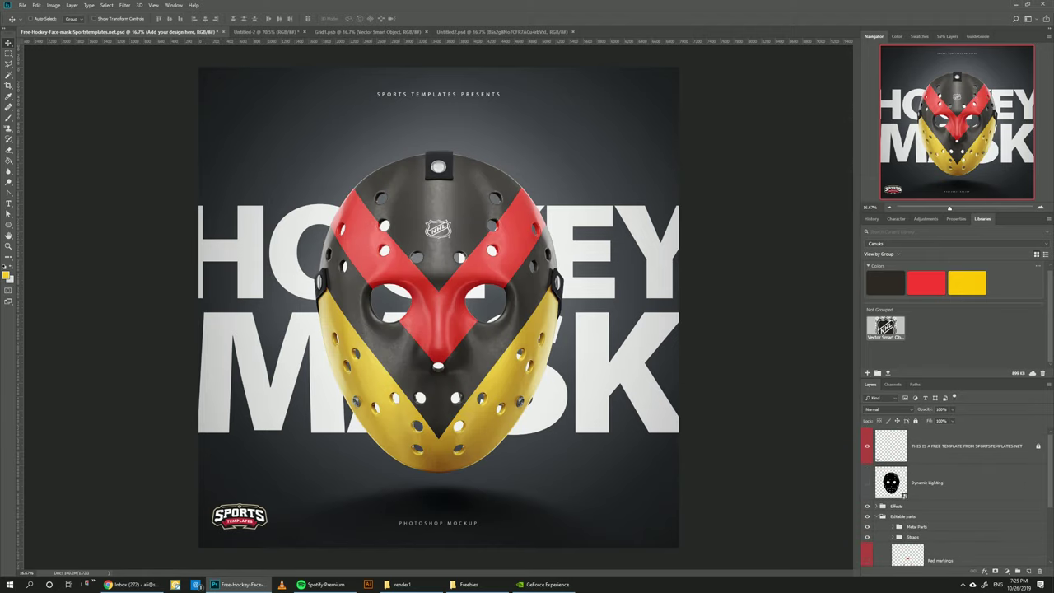
pyautogui.click(939, 483)
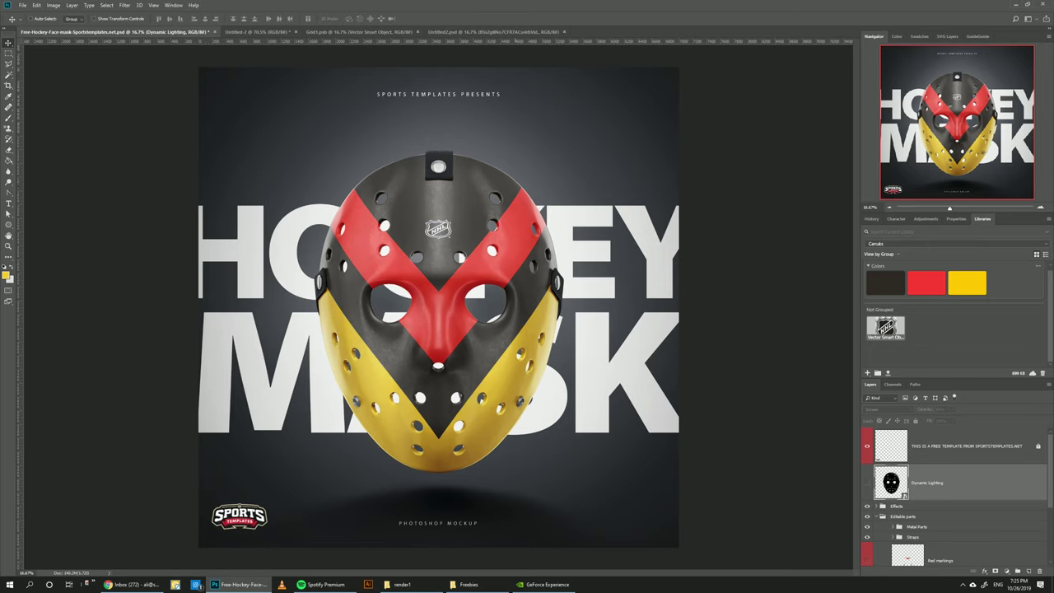
pyautogui.click(867, 483)
pyautogui.doubleClick(892, 483)
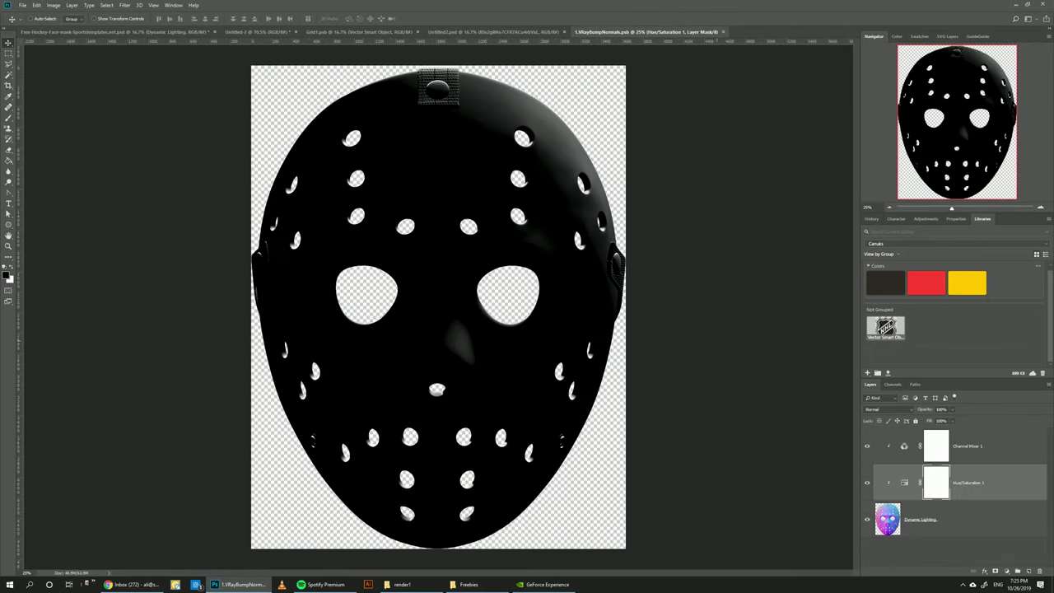
# Lower the hue of the Hue/Saturation 1 adjustment to spread the light across the mask.
pyautogui.doubleClick(904, 482)
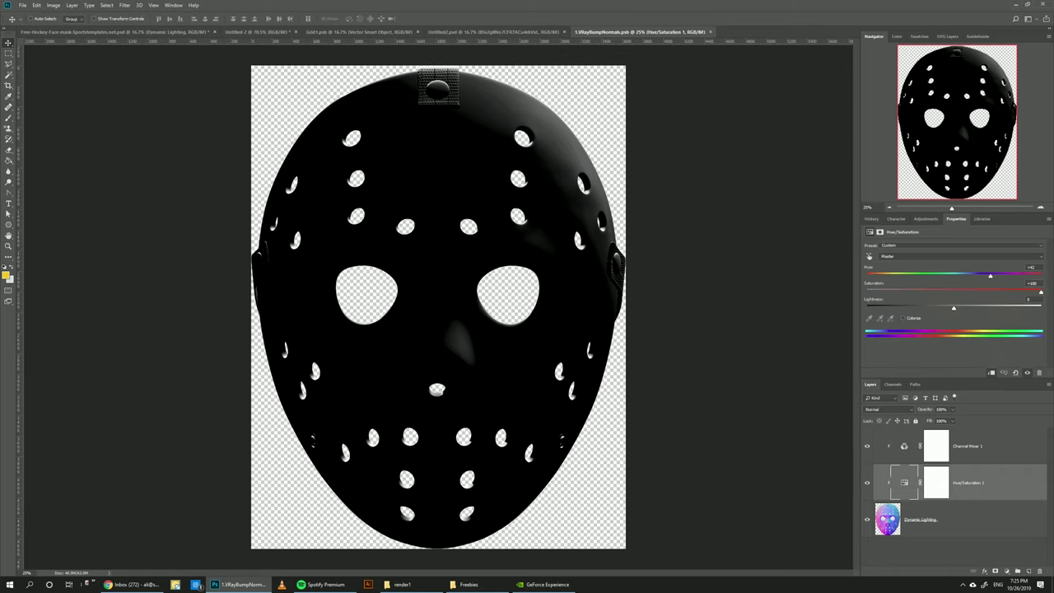
pyautogui.moveTo(990, 275)
pyautogui.mouseDown()
pyautogui.moveTo(900, 275)
pyautogui.moveTo(1019, 275)
pyautogui.moveTo(949, 275)
pyautogui.moveTo(996, 275)
pyautogui.moveTo(980, 275)
pyautogui.mouseUp()
pyautogui.click(936, 480)
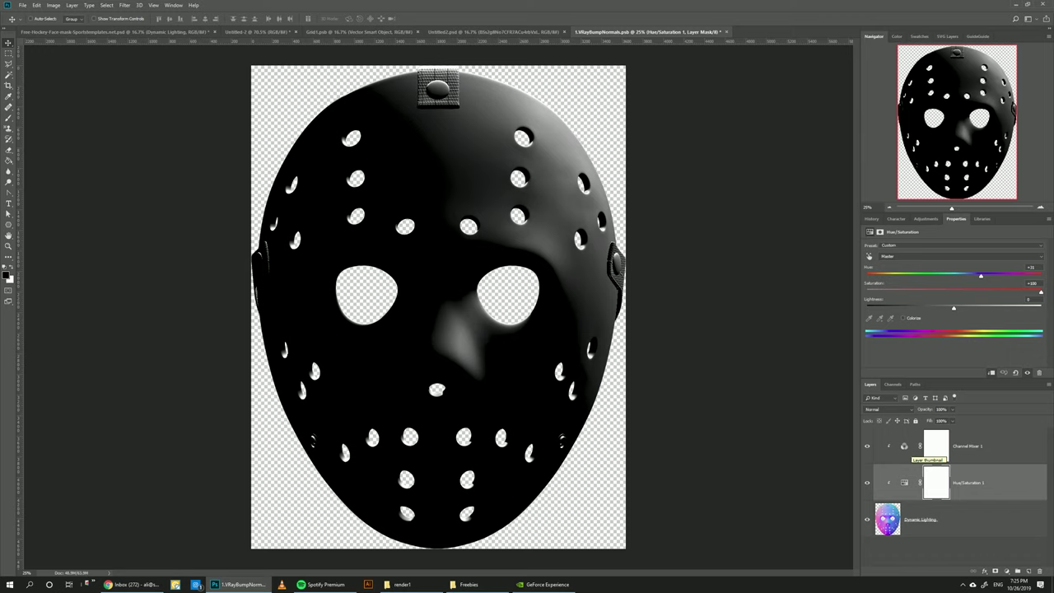
# Raise the red and lower the green contribution of the Channel Mixer 1 adjustment to reshape the light.
pyautogui.click(934, 449)
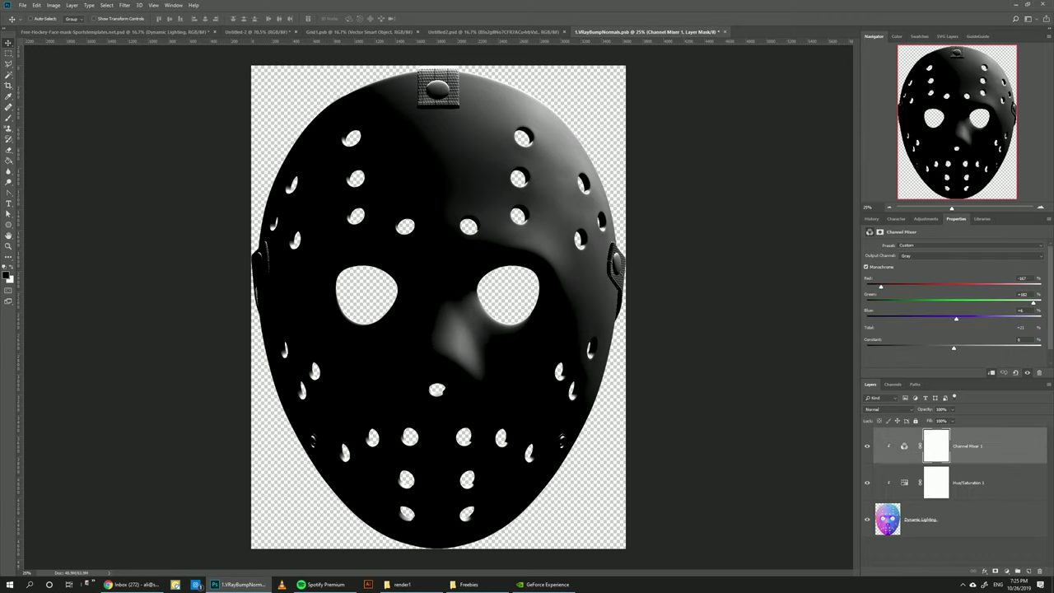
pyautogui.moveTo(880, 287)
pyautogui.mouseDown()
pyautogui.moveTo(914, 286)
pyautogui.moveTo(882, 286)
pyautogui.mouseUp()
pyautogui.moveTo(1033, 303); pyautogui.dragTo(971, 303)
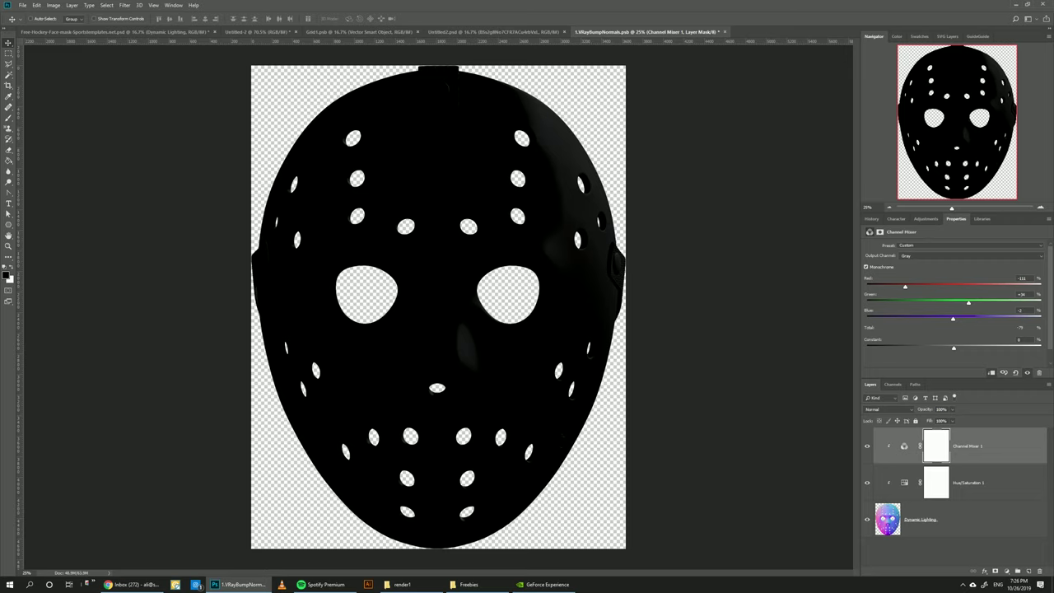
pyautogui.moveTo(969, 303); pyautogui.dragTo(991, 303)
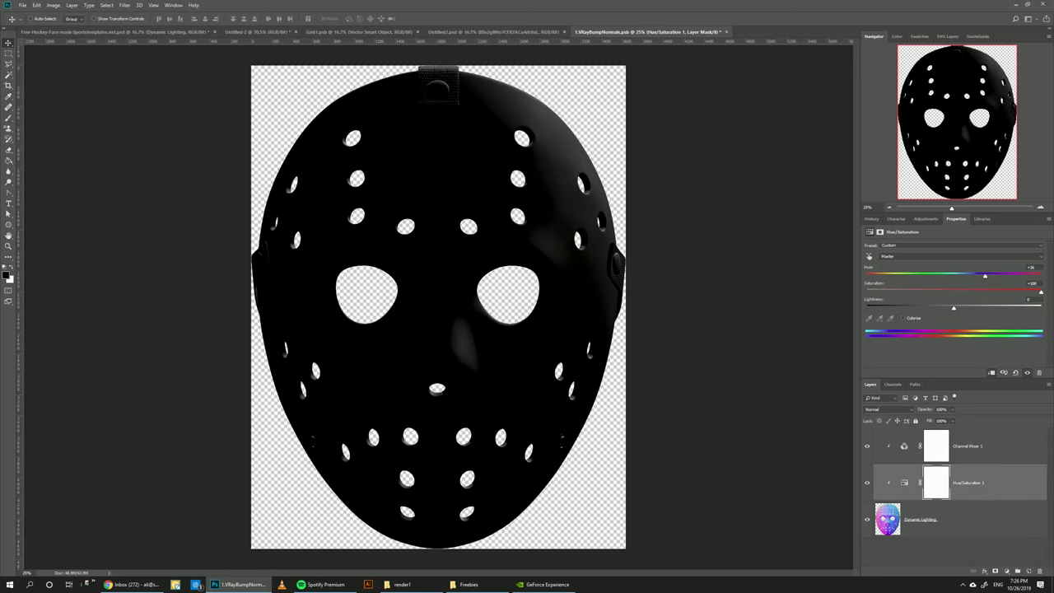
# Close the lighting smart object without saving its changes and hide the Dynamic Lighting layer in the mockup.
pyautogui.hotkey('ctrl', 'w')
pyautogui.click(488, 211)
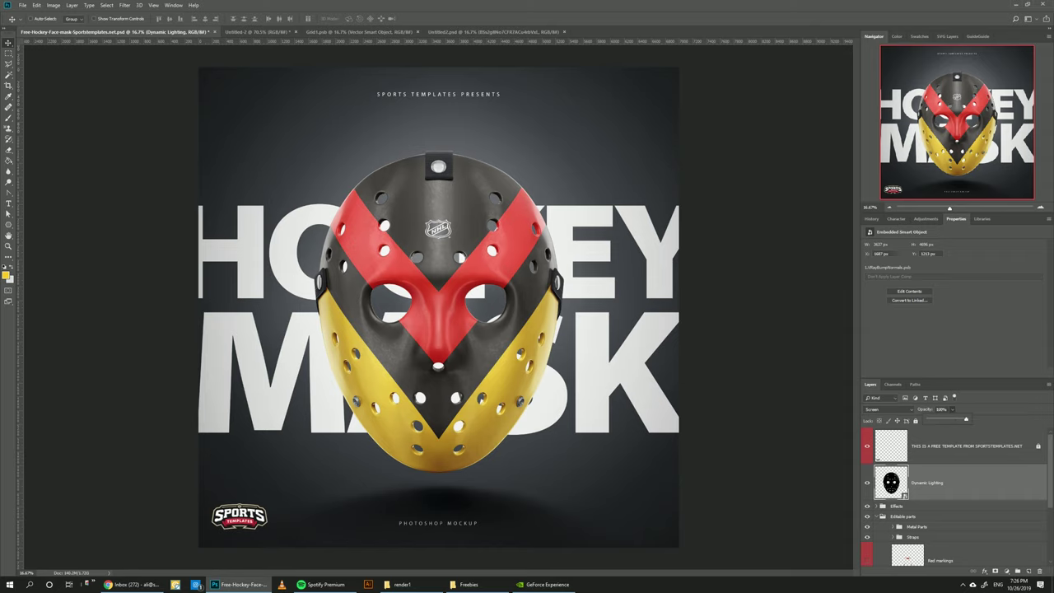
pyautogui.press('Return')
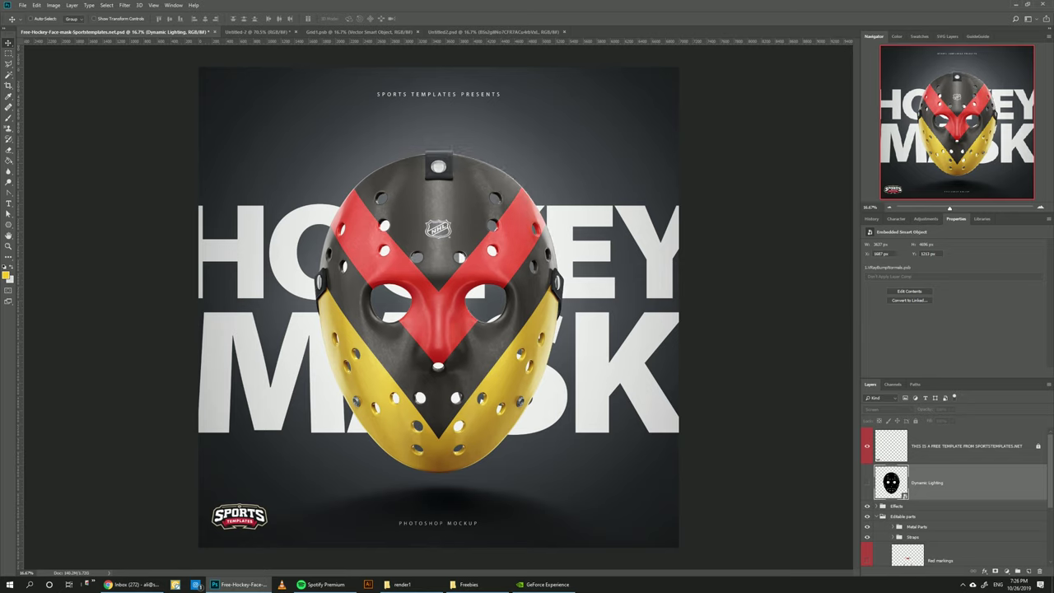
# Examine the mask's surface texture and scratches at 100% around the eyes, the NHL logo and the top strap.
pyautogui.click(153, 5)
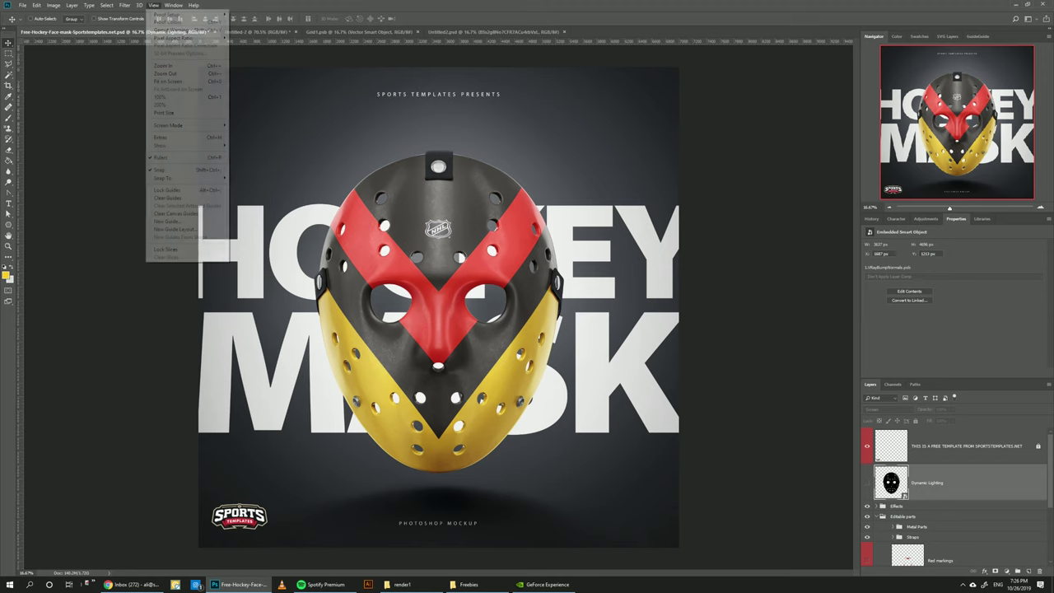
pyautogui.click(177, 99)
pyautogui.hotkey('ctrl', '+')
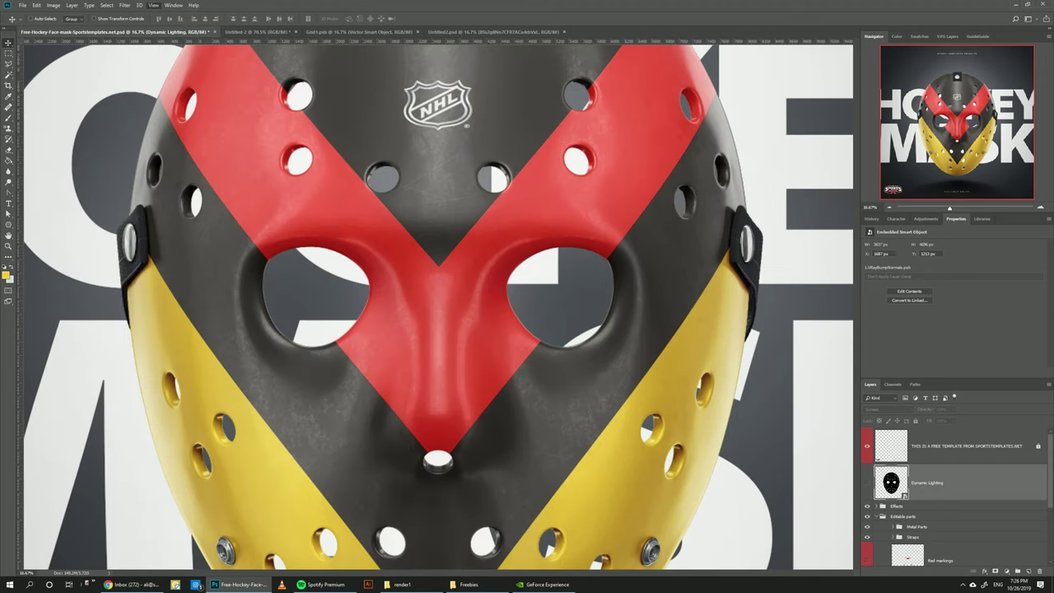
pyautogui.hotkey('ctrl', '1')
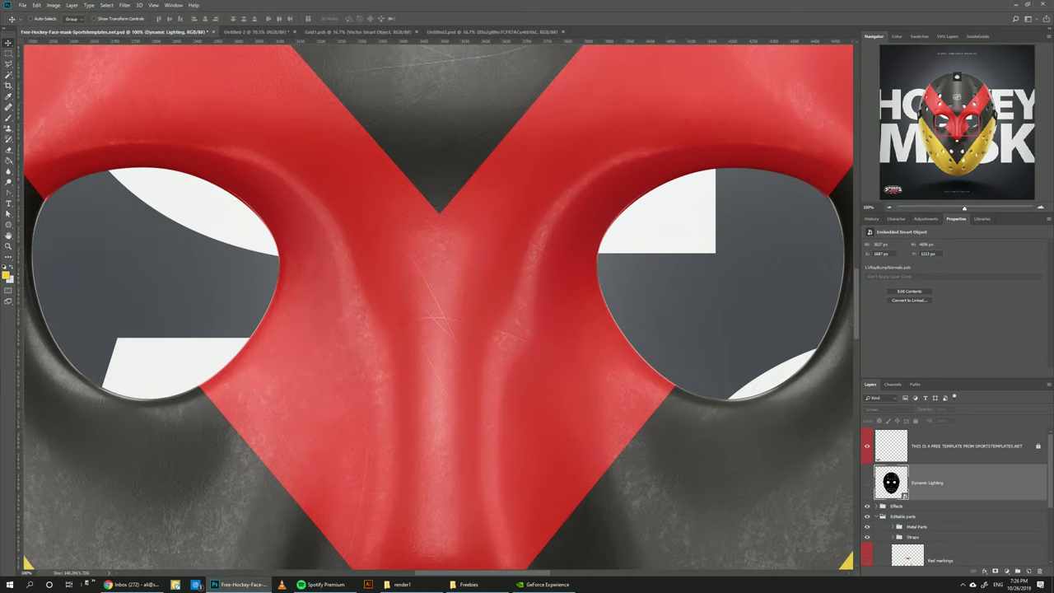
pyautogui.moveTo(329, 75); pyautogui.dragTo(685, 560)
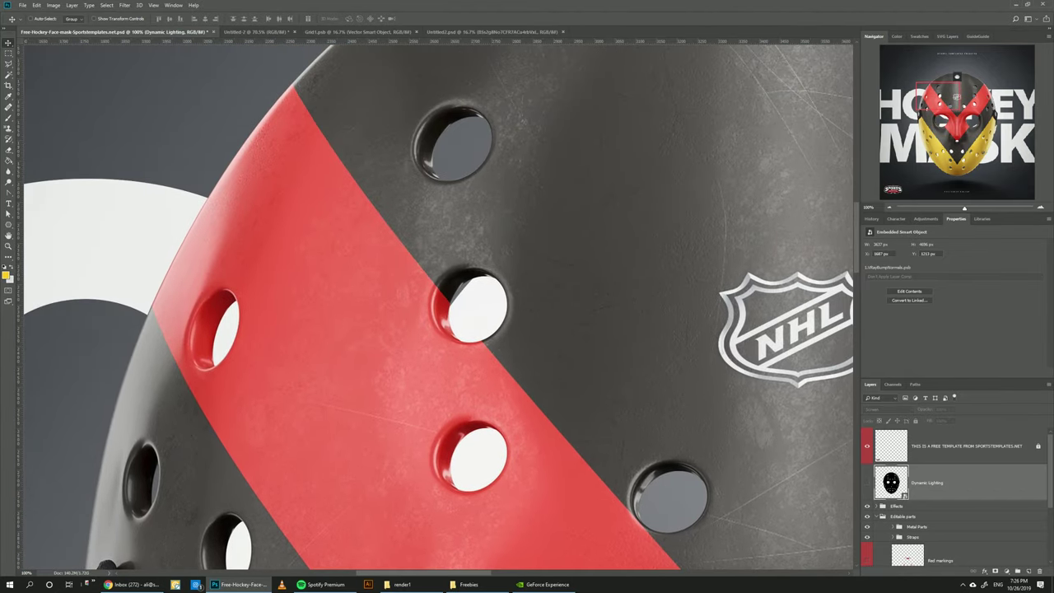
pyautogui.moveTo(412, 461); pyautogui.dragTo(632, 117)
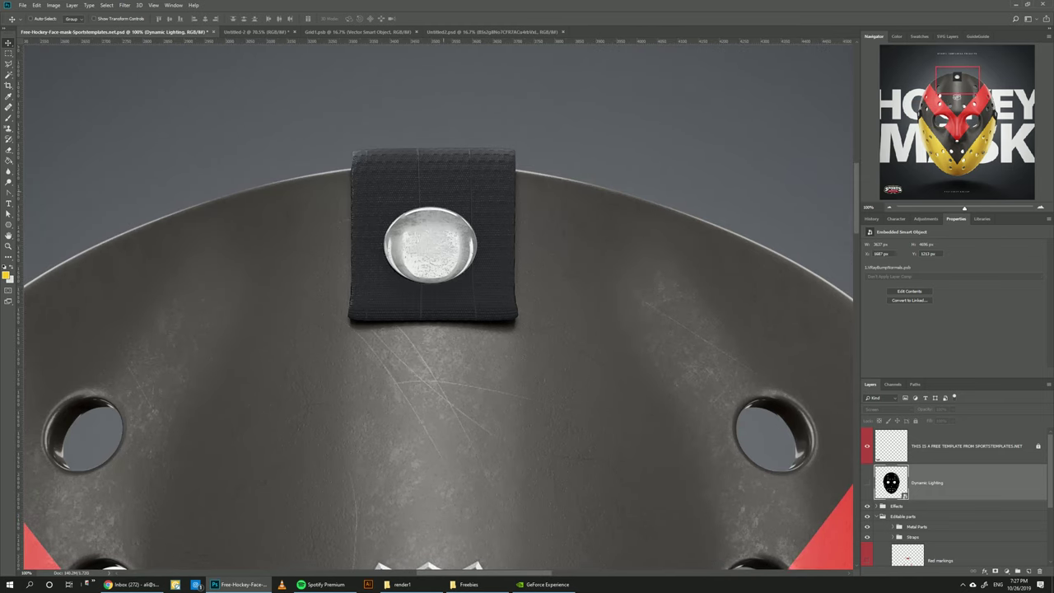
# Expand the Straps group and recolour the Top strap layer with the library's charcoal.
pyautogui.click(914, 537)
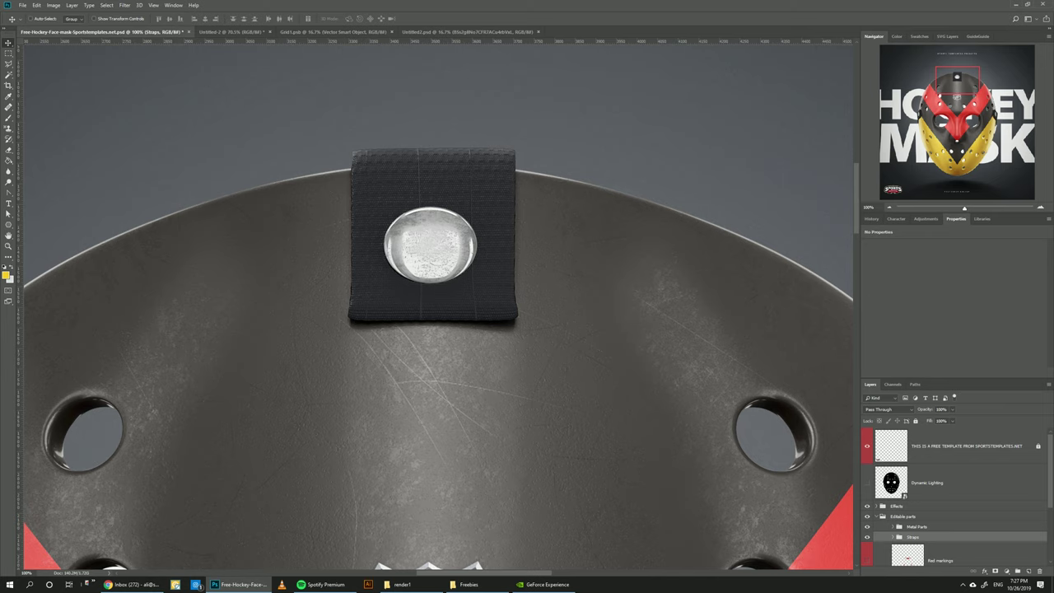
pyautogui.click(892, 537)
pyautogui.scroll(-3, 955, 498)
pyautogui.click(982, 219)
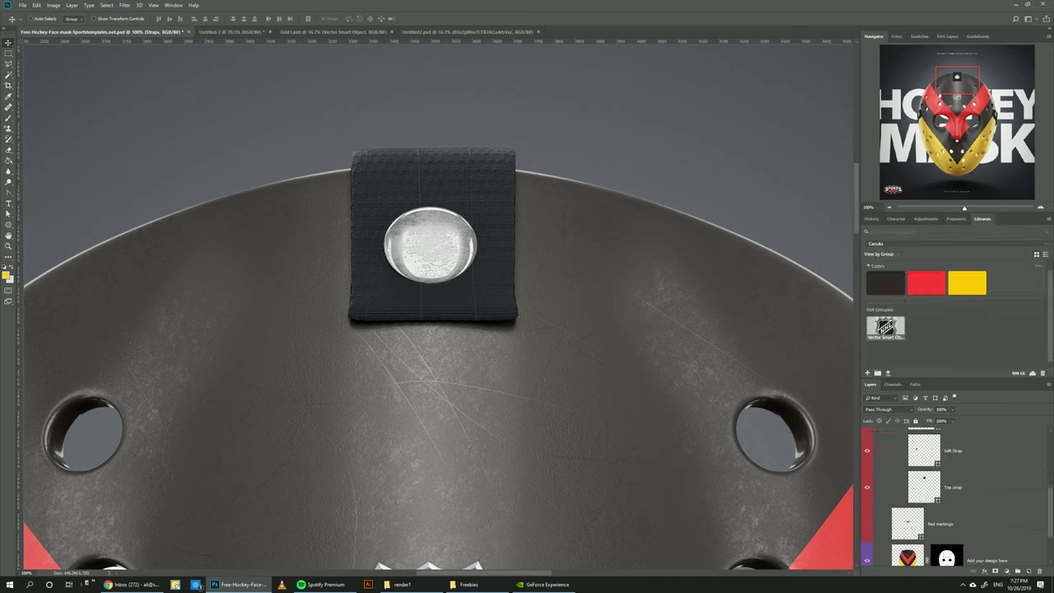
pyautogui.click(955, 488)
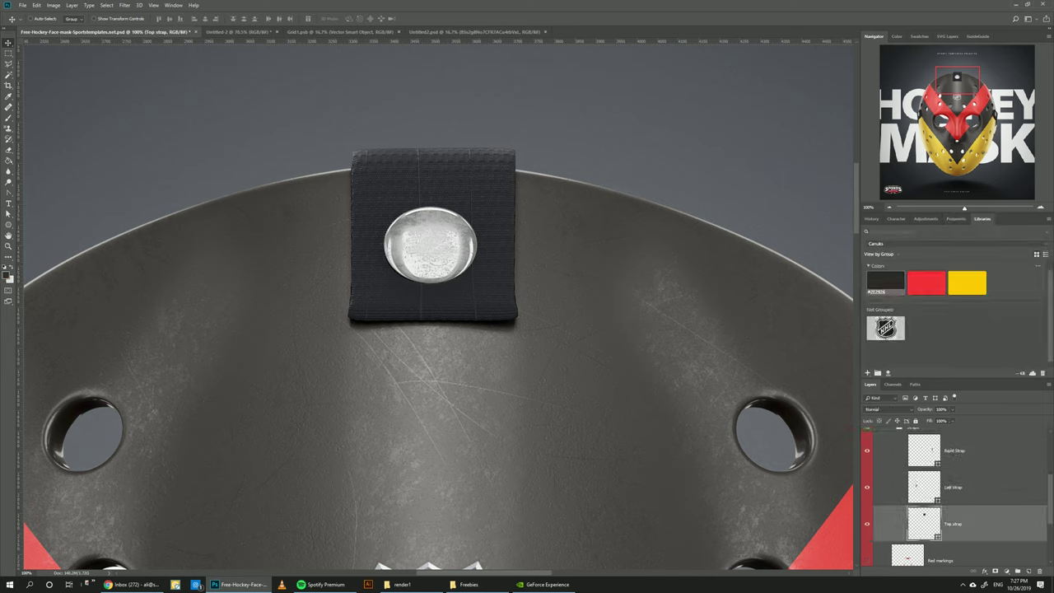
pyautogui.click(885, 281)
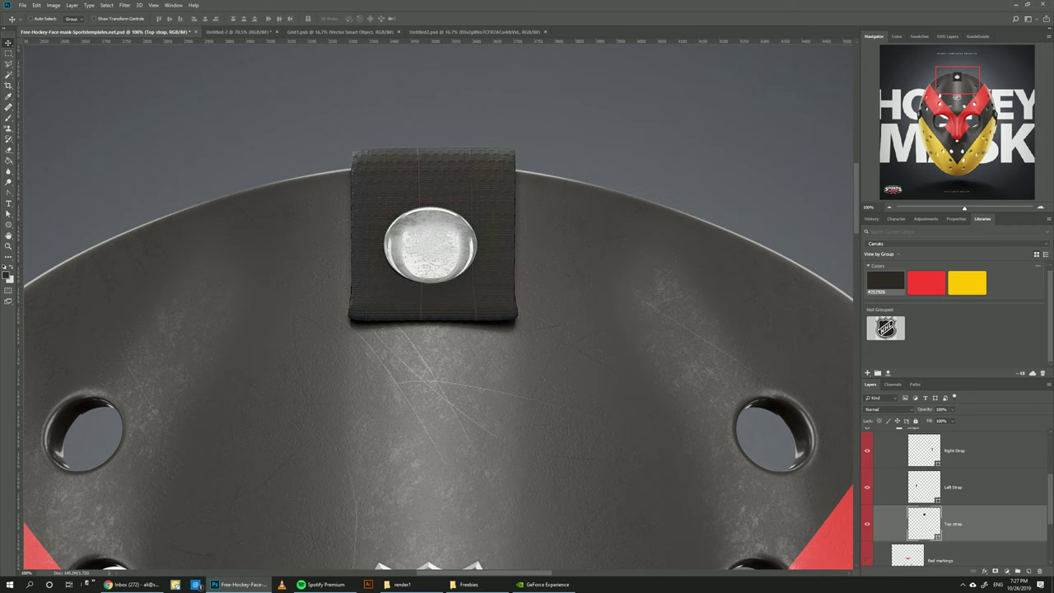
# Expand the Metal Parts group and recolour the Top Metal button layer with the library's yellow.
pyautogui.scroll(2, 955, 494)
pyautogui.click(893, 490)
pyautogui.scroll(-4, 939, 498)
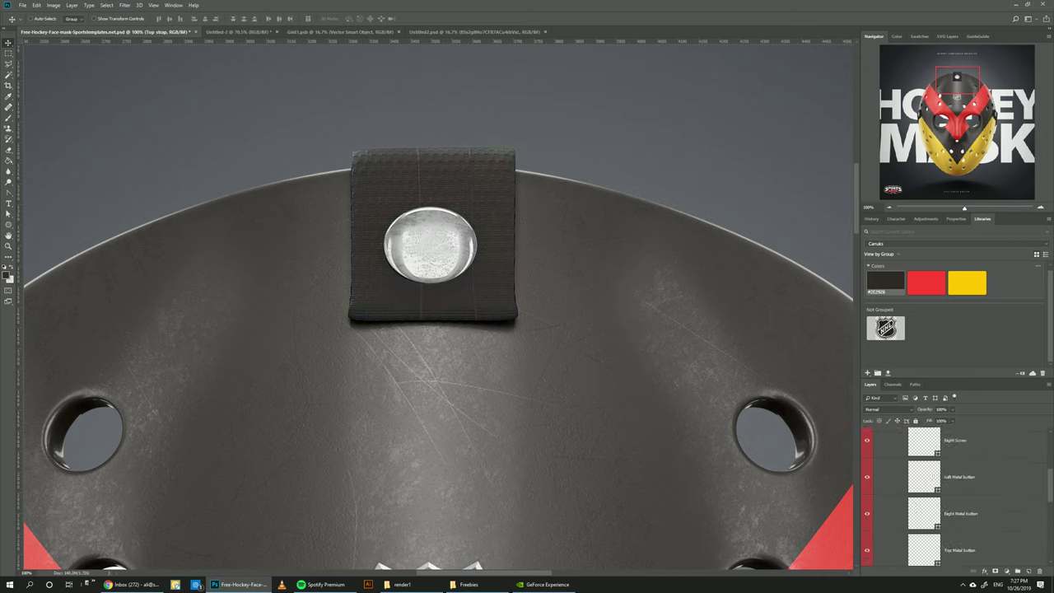
pyautogui.click(959, 476)
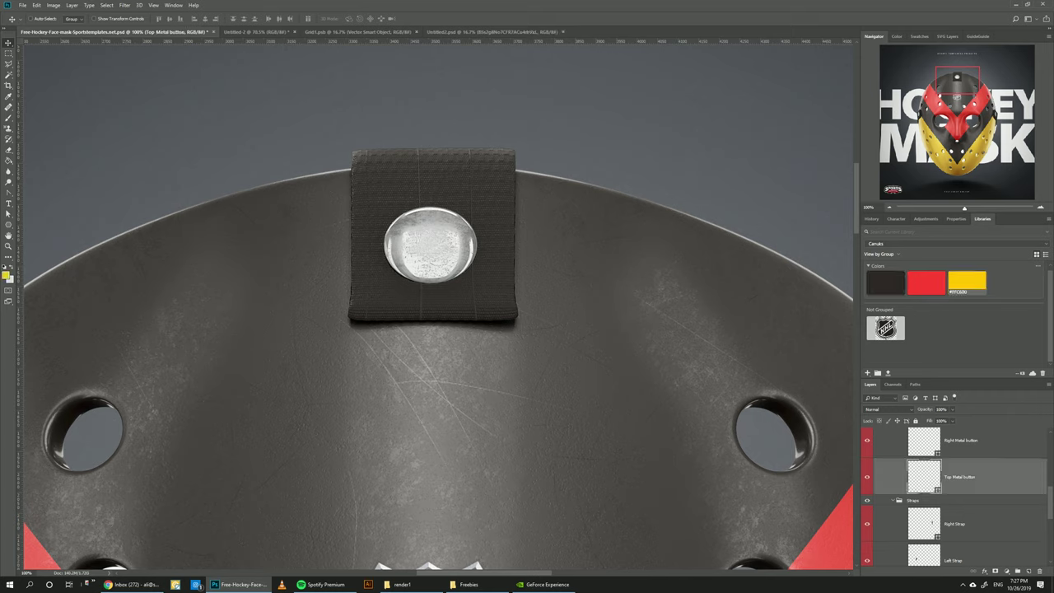
pyautogui.click(966, 283)
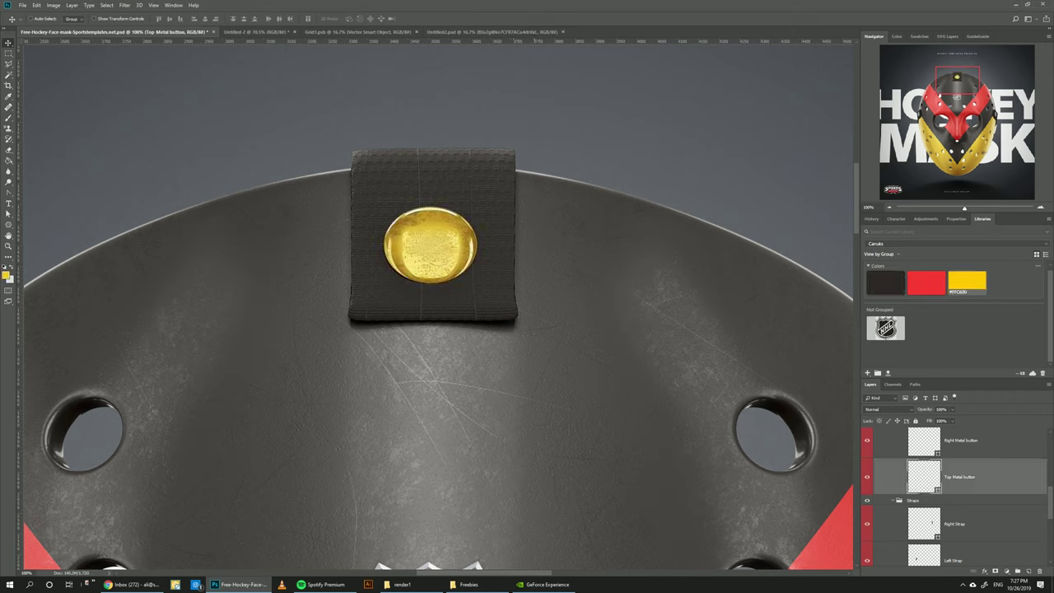
# Tone the Top Metal button's fill colour down to a muted gold, #d7be82.
pyautogui.doubleClick(924, 476)
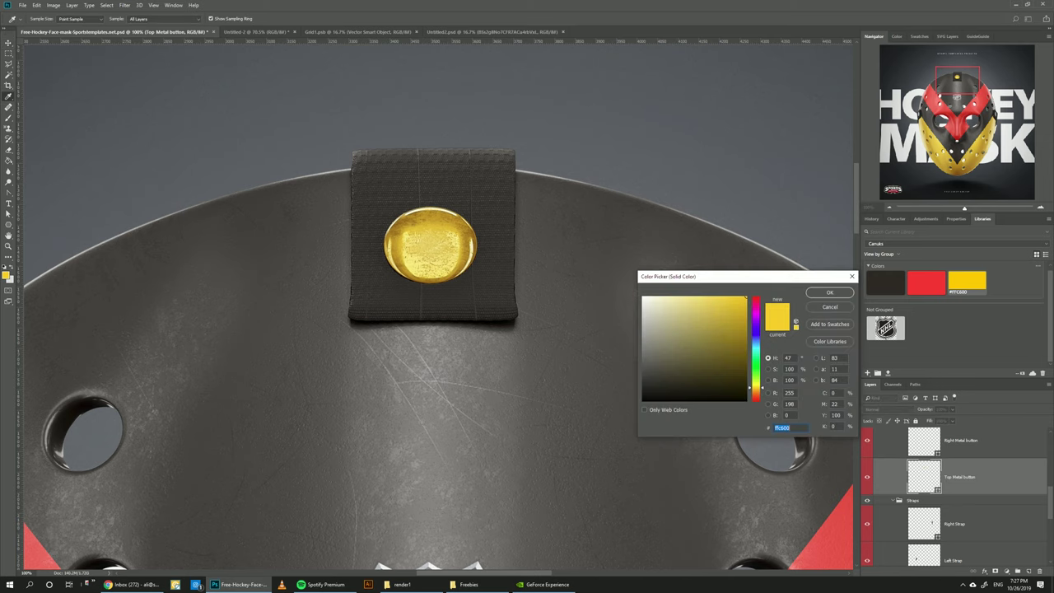
pyautogui.click(432, 244)
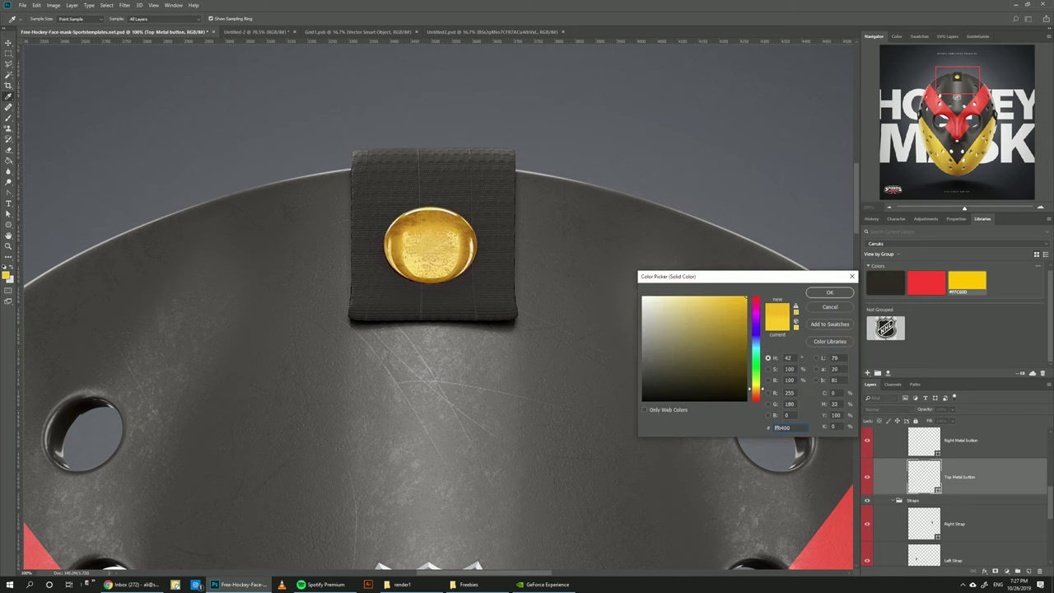
pyautogui.moveTo(729, 303); pyautogui.dragTo(685, 313)
pyautogui.click(688, 312)
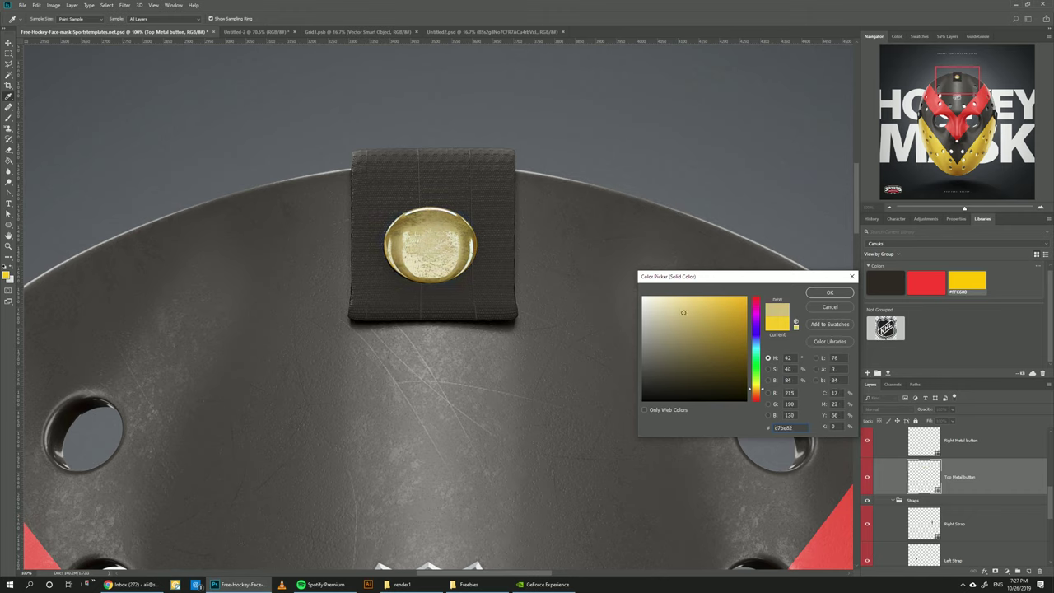
pyautogui.click(829, 292)
pyautogui.hotkey('ctrl', '0')
pyautogui.press('v')
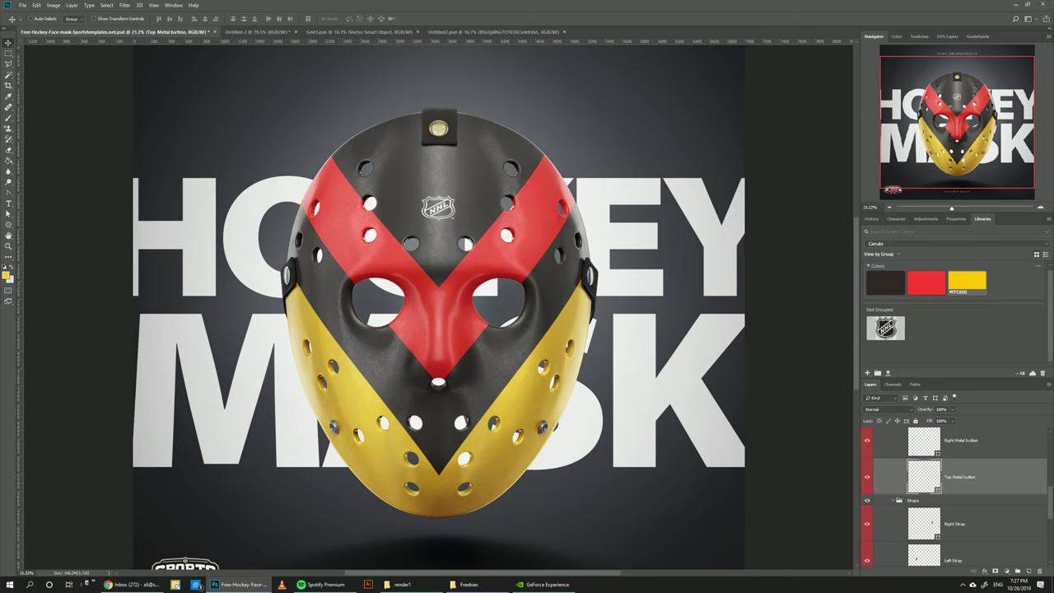
# Recolour the Left Strap layer with the library's charcoal and select the Right Strap layer.
pyautogui.scroll(-1, 955, 494)
pyautogui.click(955, 524)
pyautogui.click(886, 283)
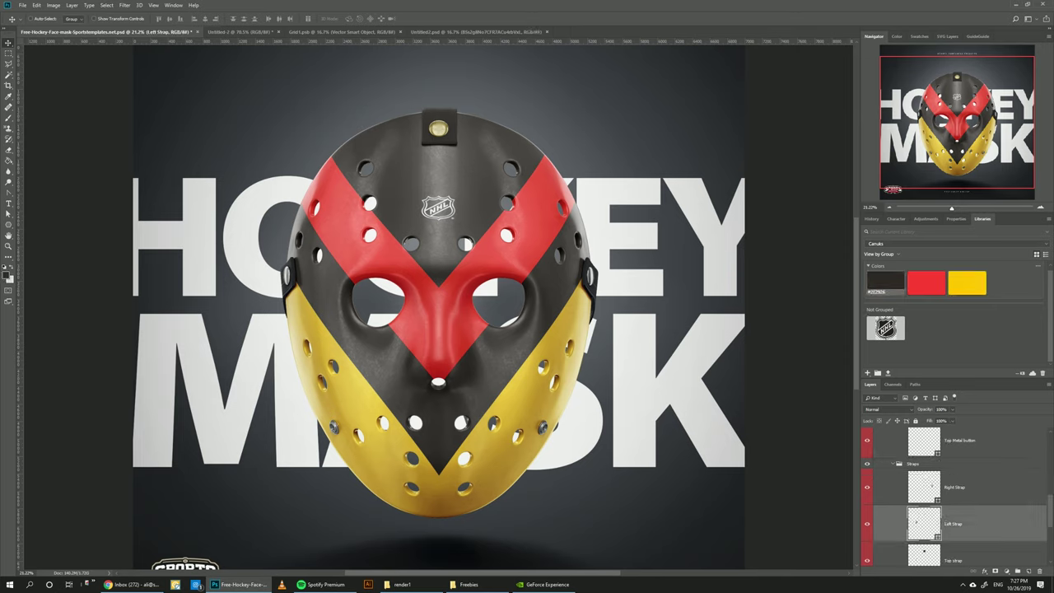
pyautogui.click(956, 487)
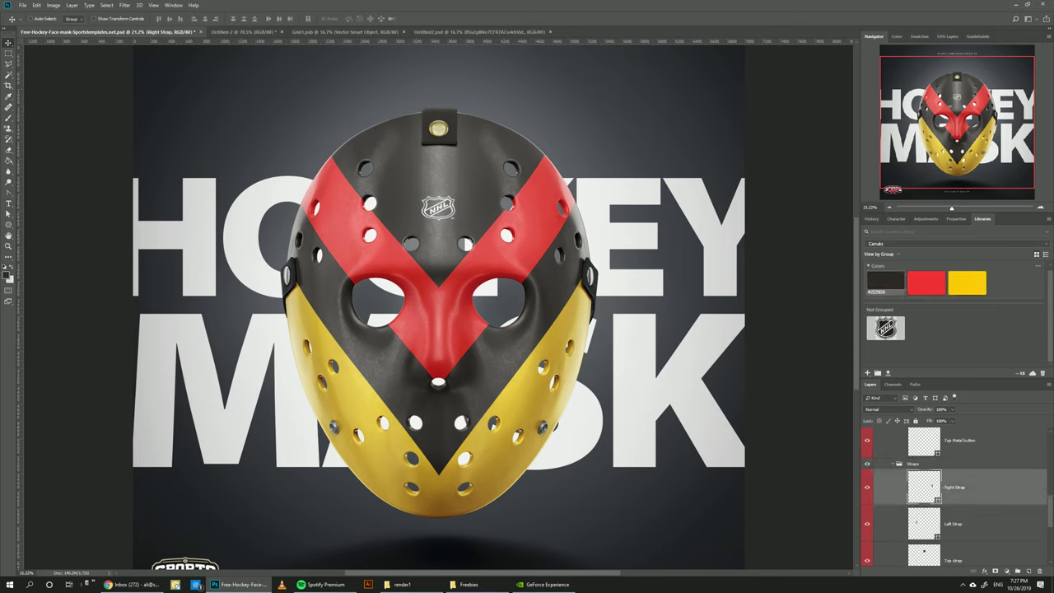
# Copy the hex colour code from the Top Metal button layer's fill.
pyautogui.scroll(2, 955, 502)
pyautogui.doubleClick(923, 513)
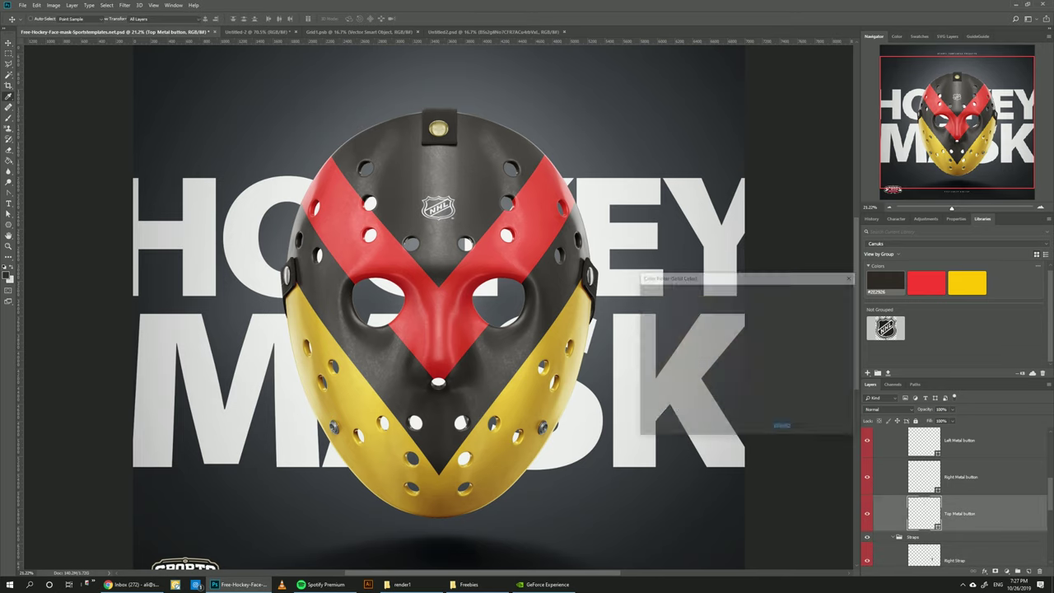
pyautogui.rightClick(777, 429)
pyautogui.click(690, 454)
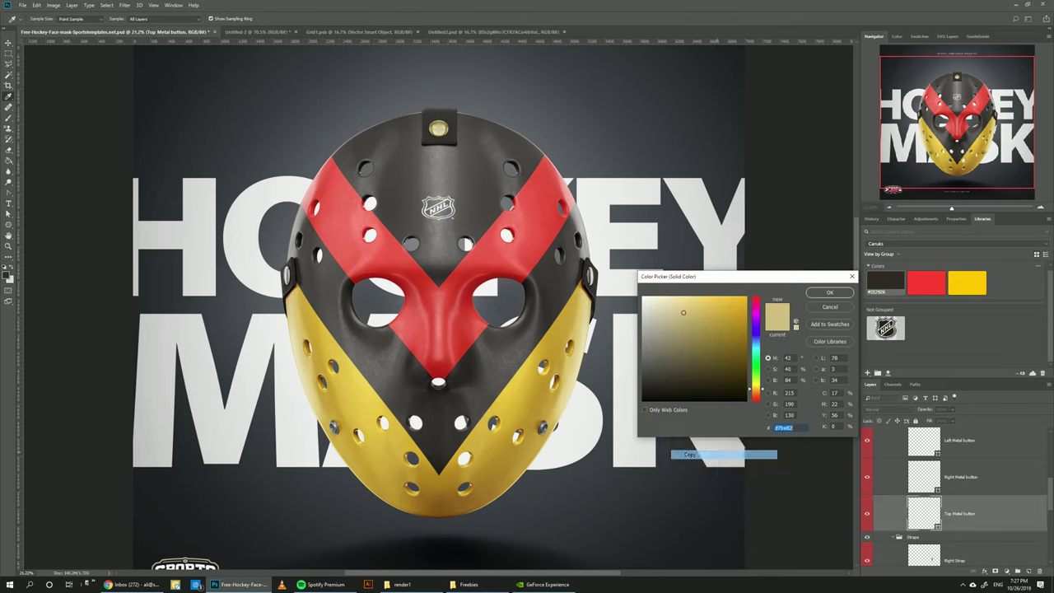
pyautogui.click(829, 292)
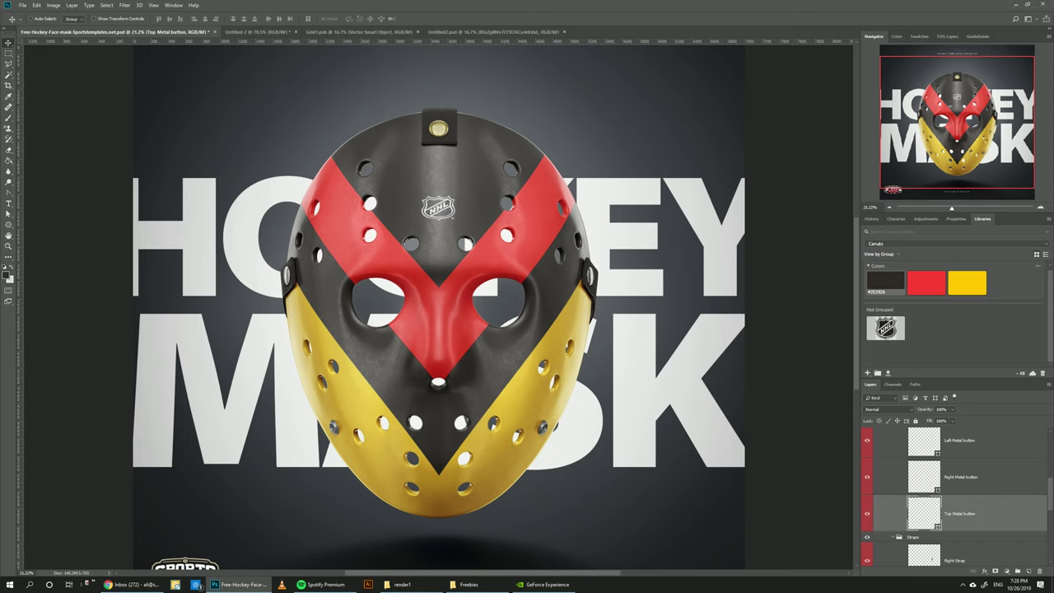
# Apply the copied gold #d7be82 to the Right Metal button and Left Metal button layers.
pyautogui.doubleClick(923, 476)
pyautogui.hotkey('ctrl', 'v')
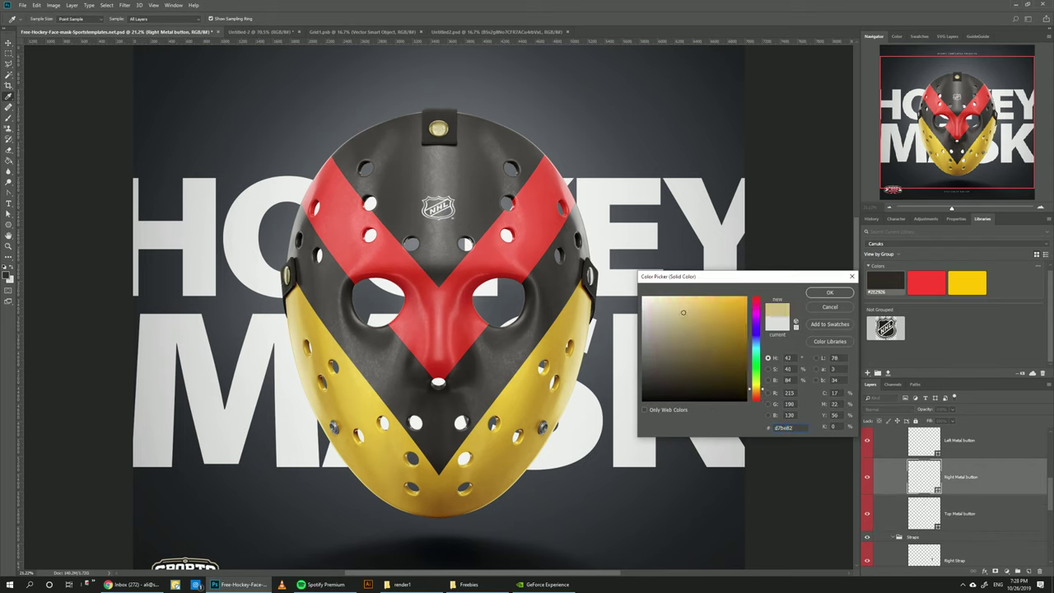
pyautogui.press('Return')
pyautogui.doubleClick(923, 442)
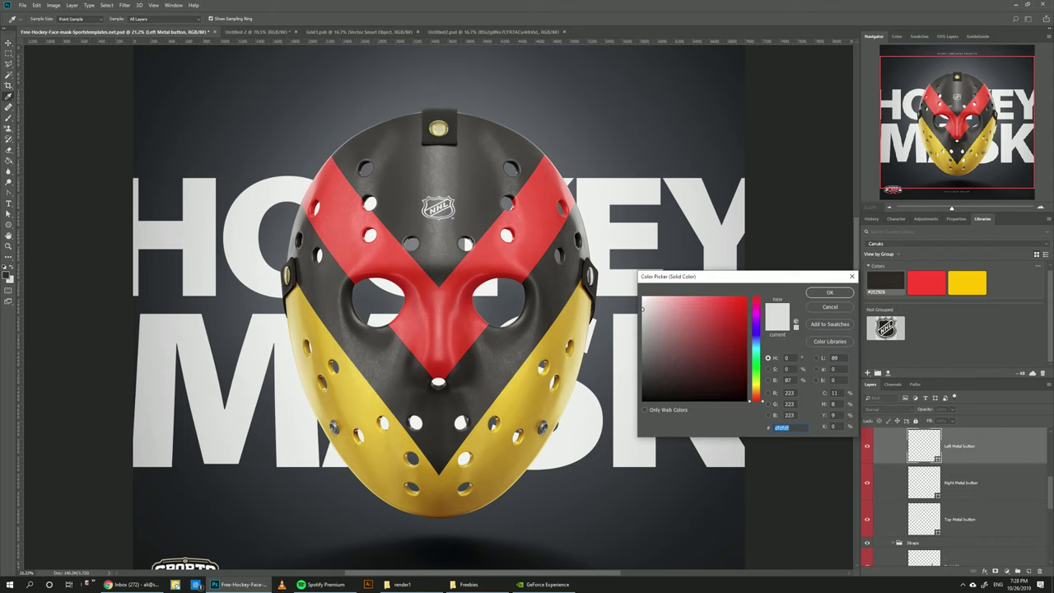
pyautogui.hotkey('ctrl', 'v')
pyautogui.hotkey('ctrl', 'v')
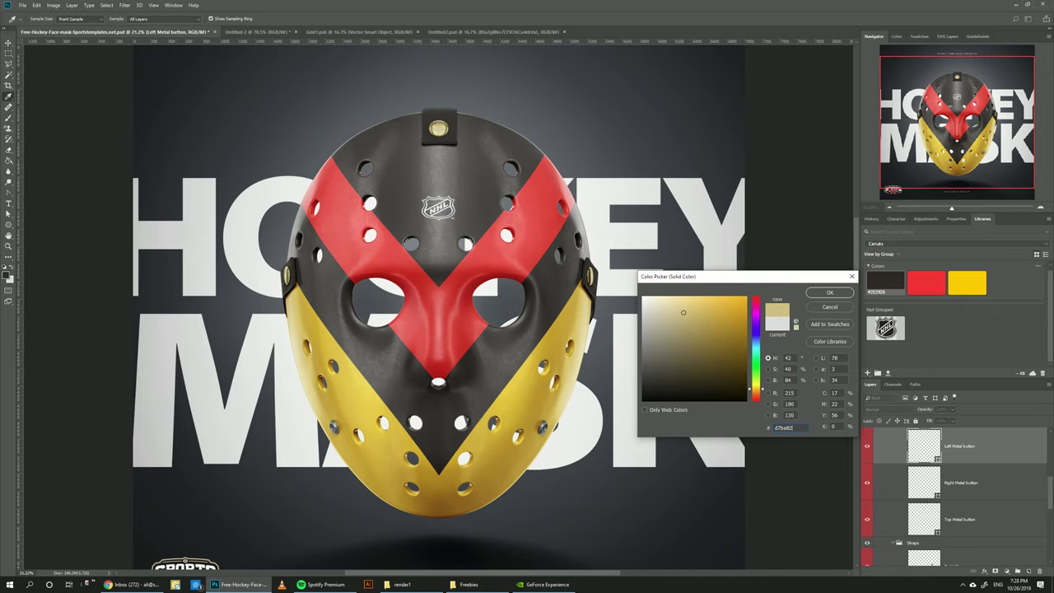
pyautogui.press('Return')
# Try the copied gold #d7be82 on the Right Screw layer while viewing the screw up close, and cancel the colour change.
pyautogui.scroll(2, 923, 483)
pyautogui.click(923, 483)
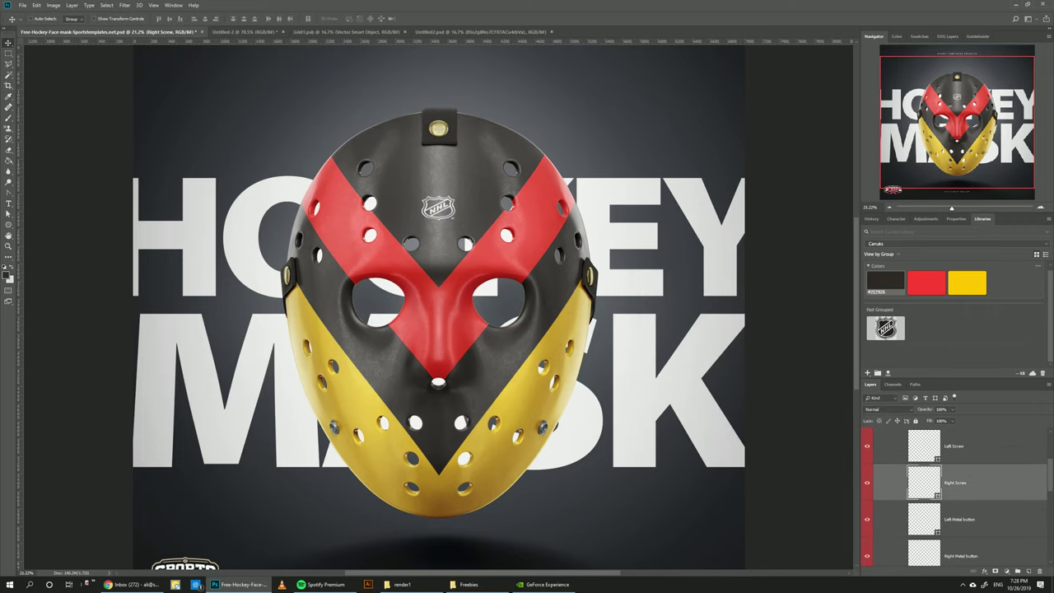
pyautogui.scroll(10, 373, 336)
pyautogui.moveTo(373, 461); pyautogui.dragTo(576, 101)
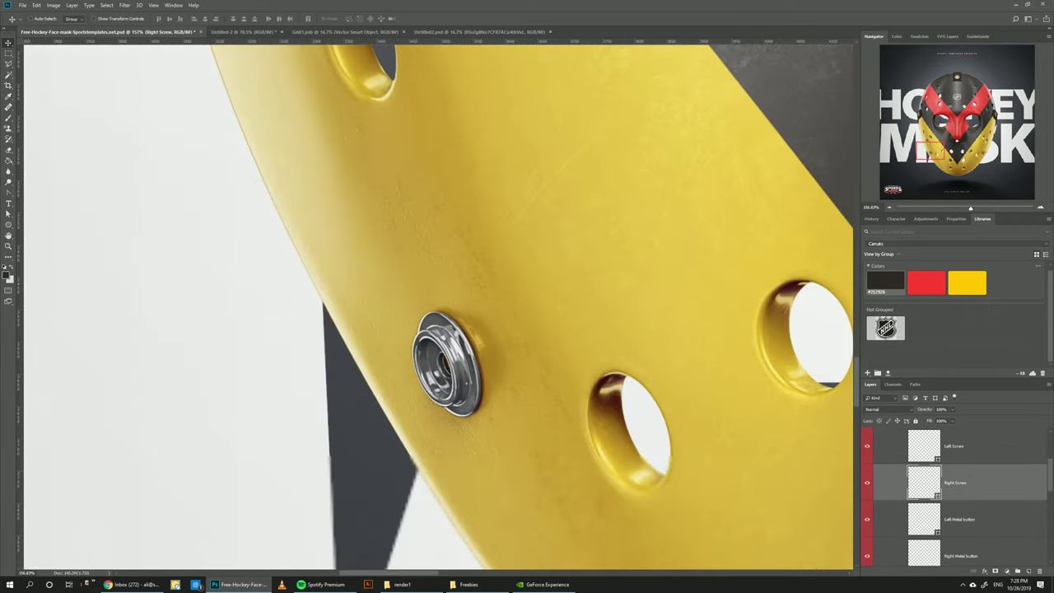
pyautogui.scroll(-1, 436, 313)
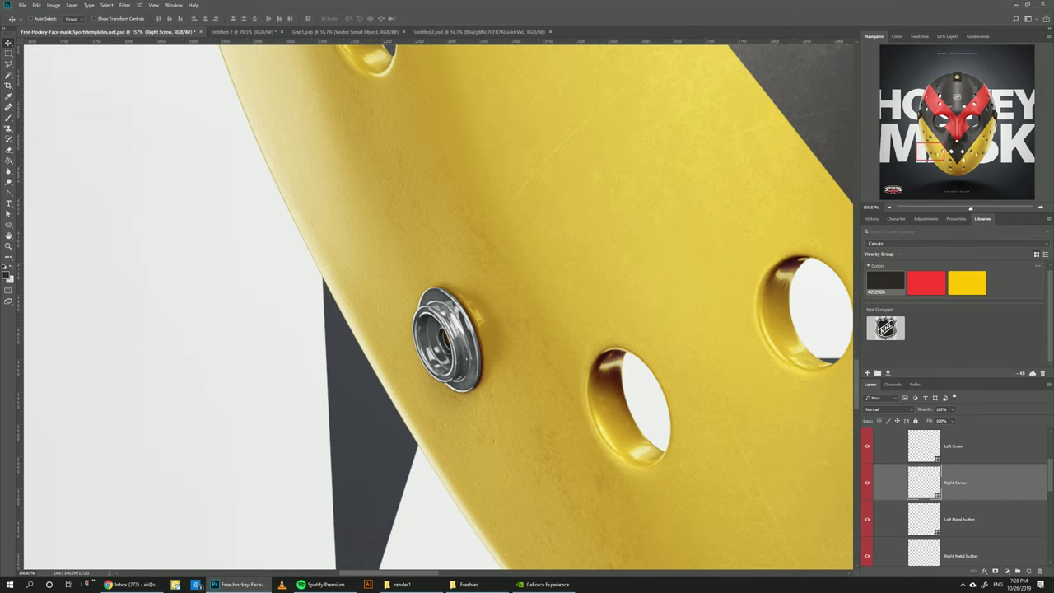
pyautogui.doubleClick(923, 482)
pyautogui.hotkey('ctrl', 'v')
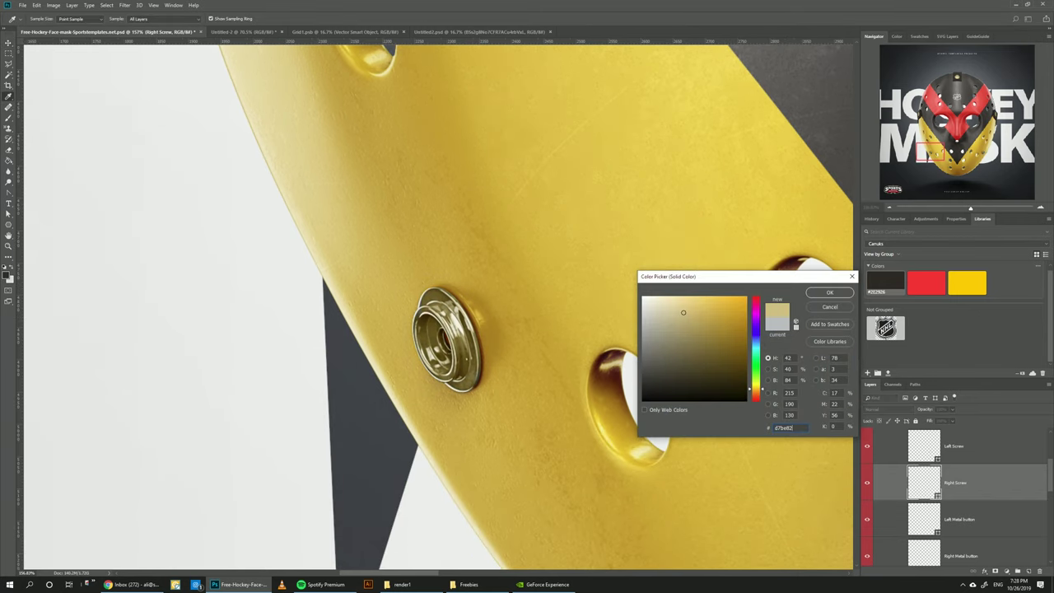
pyautogui.click(829, 306)
pyautogui.scroll(-3, 445, 329)
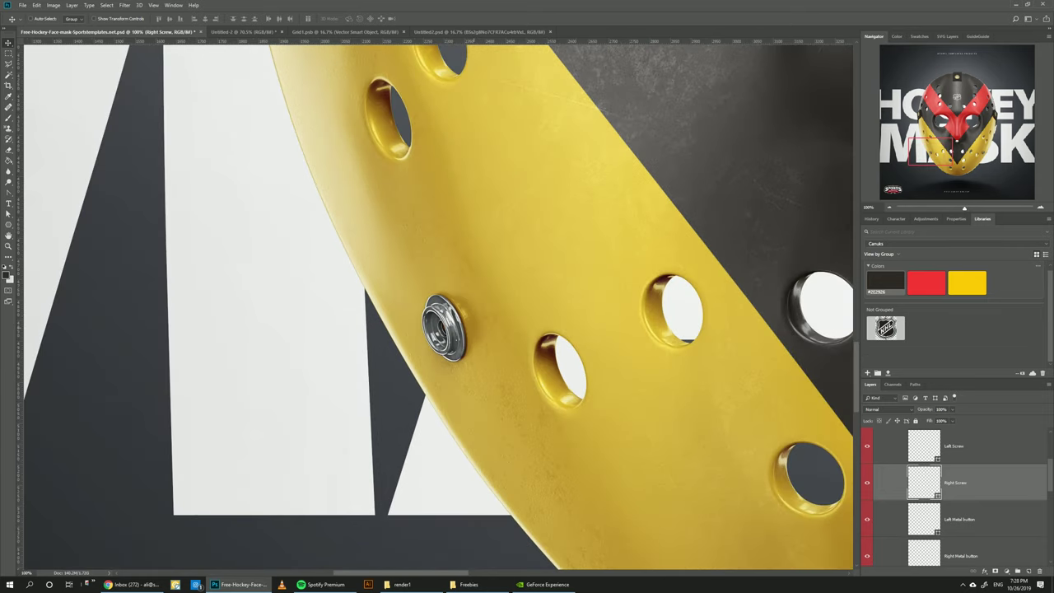
pyautogui.hotkey('ctrl', '0')
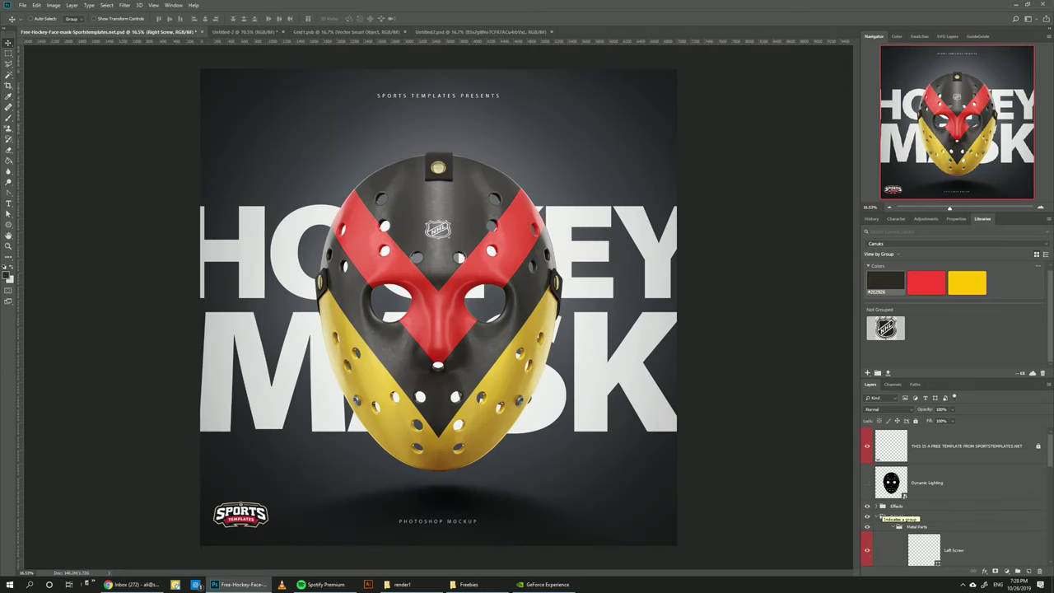